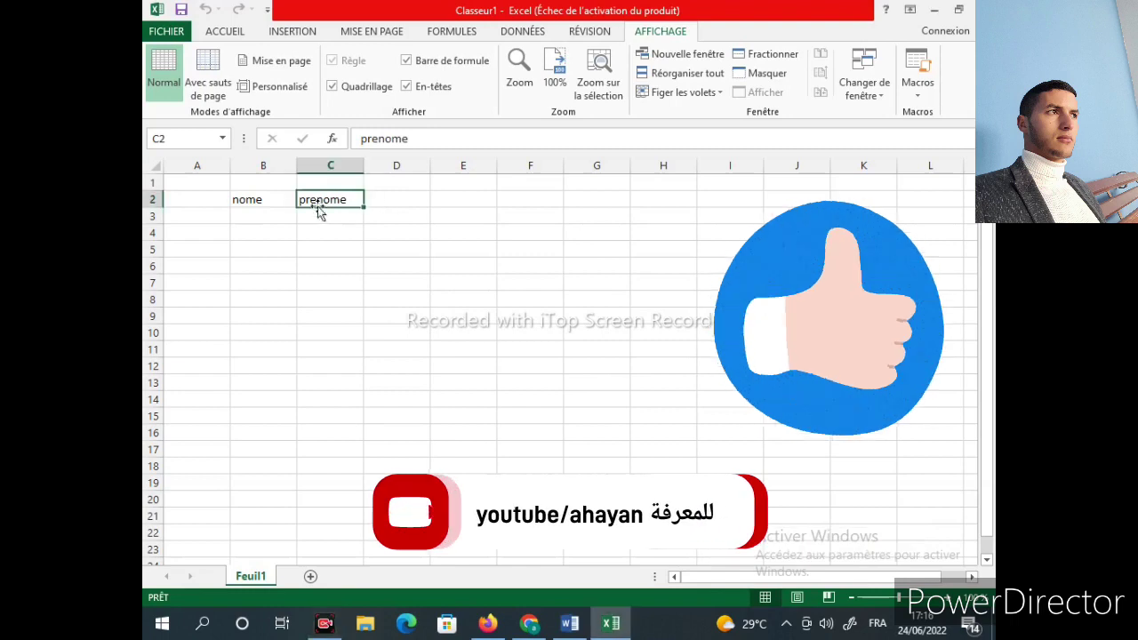
- Enter the headings prix in D2 and total in E2, next to nome and prenome
click(267, 200)
click(398, 199)
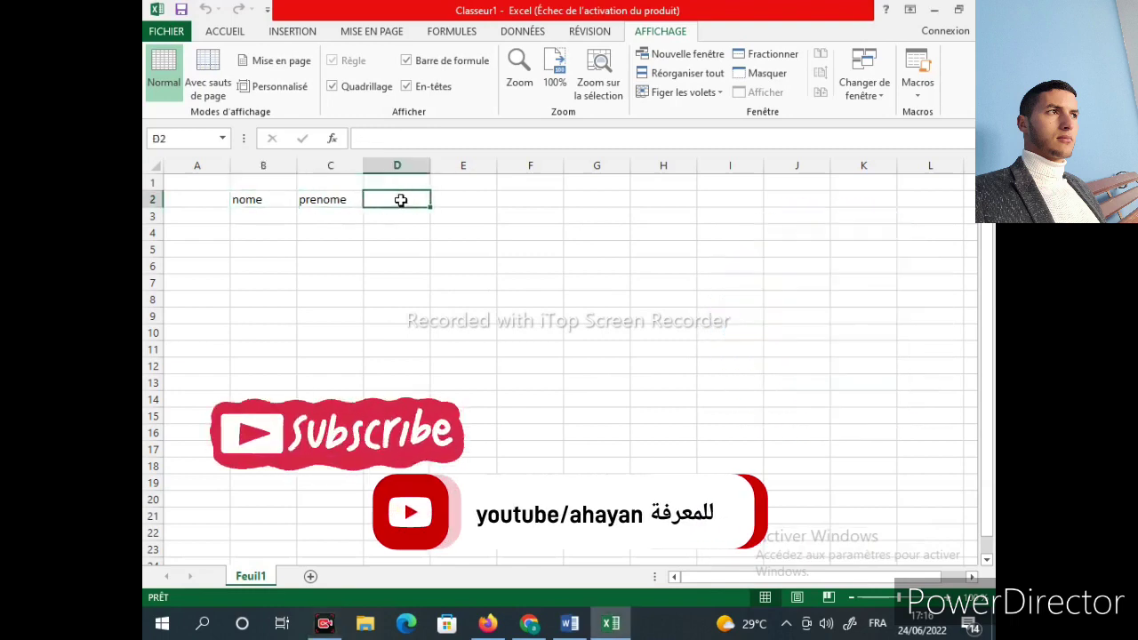
text(p)
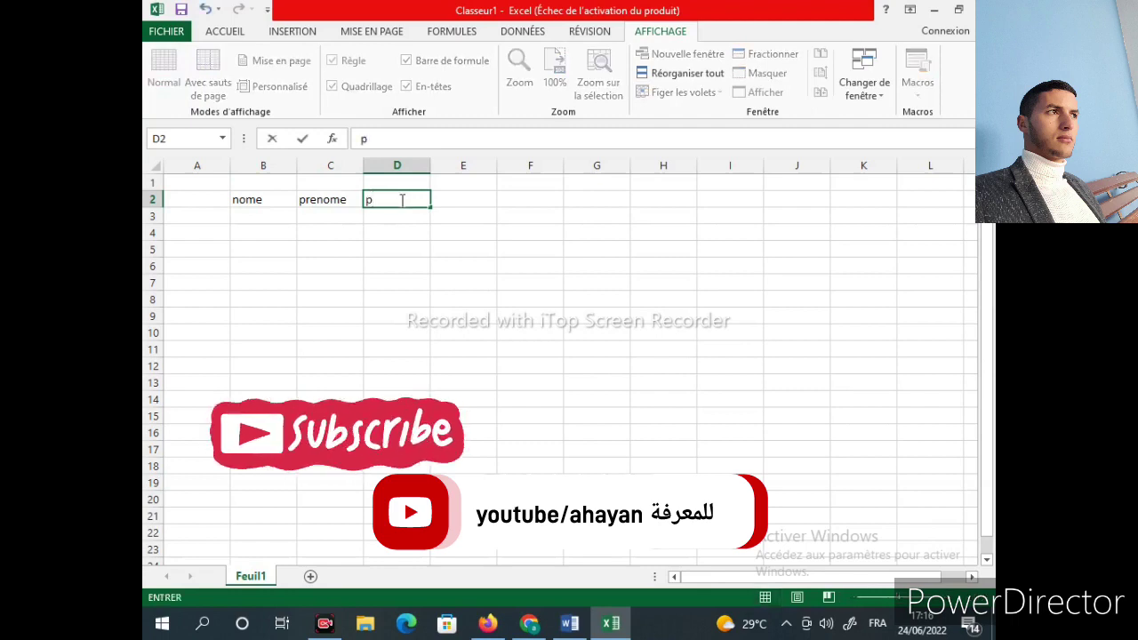
text(rix)
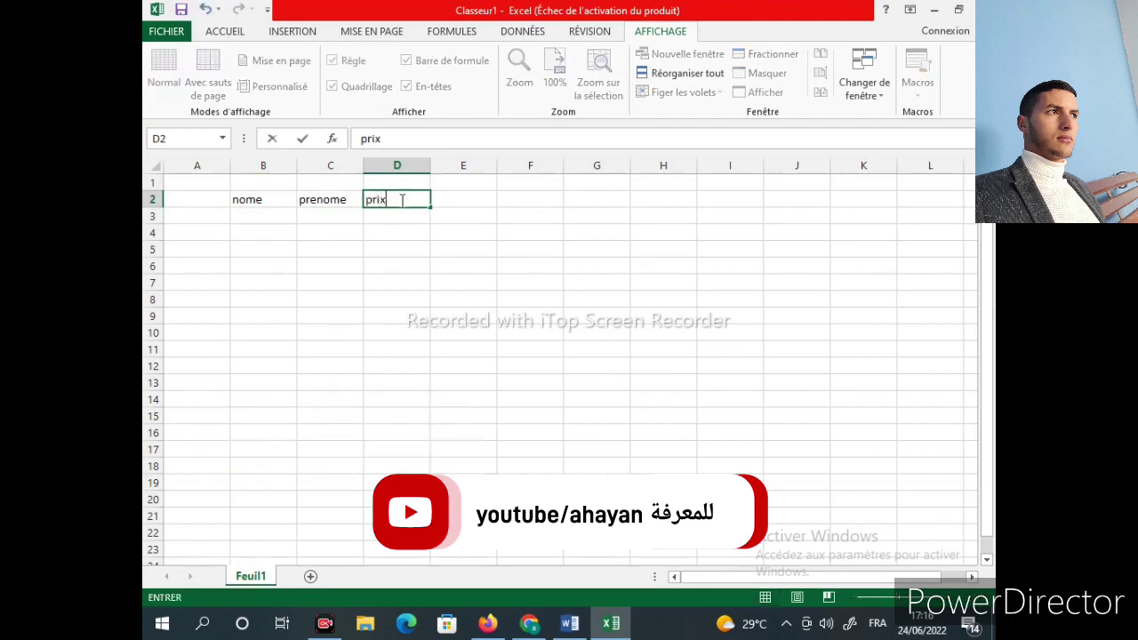
click(455, 207)
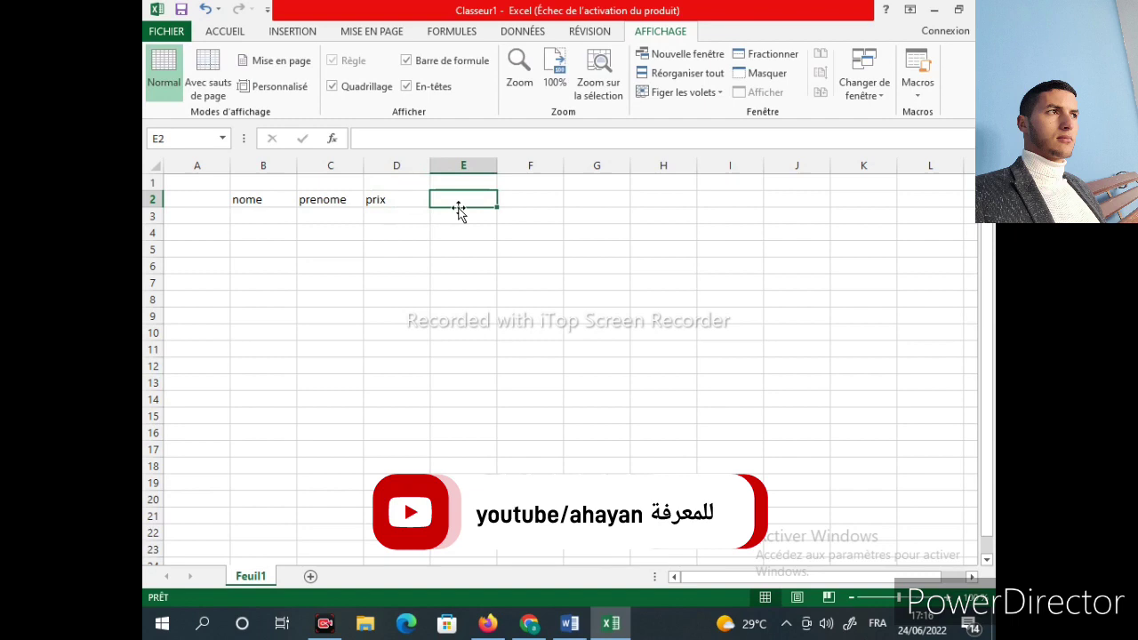
text(total)
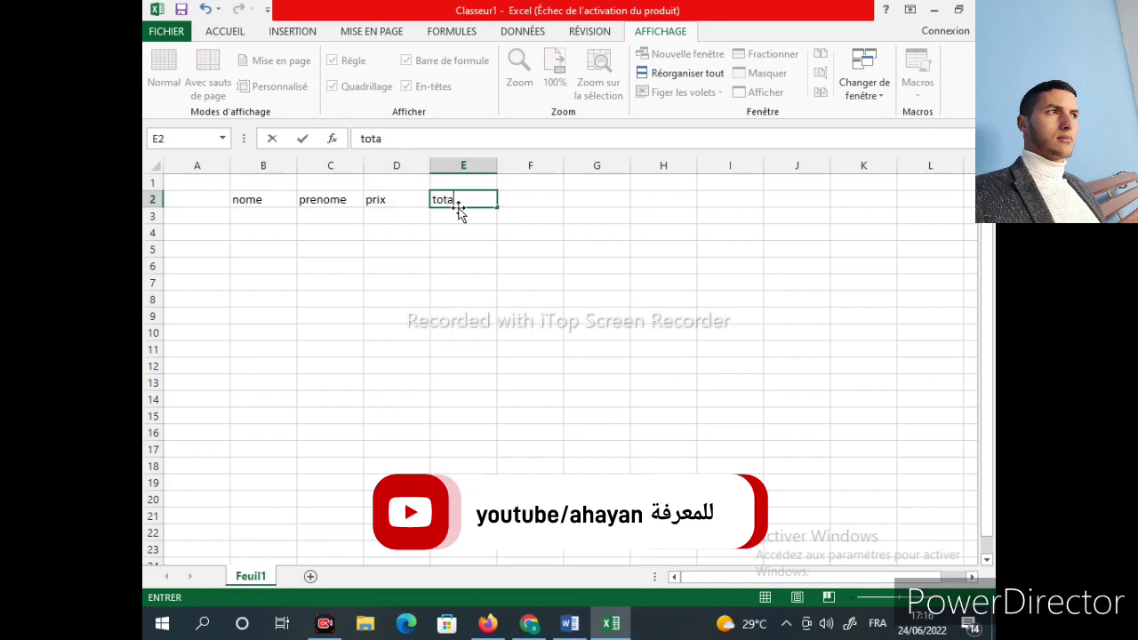
click(258, 222)
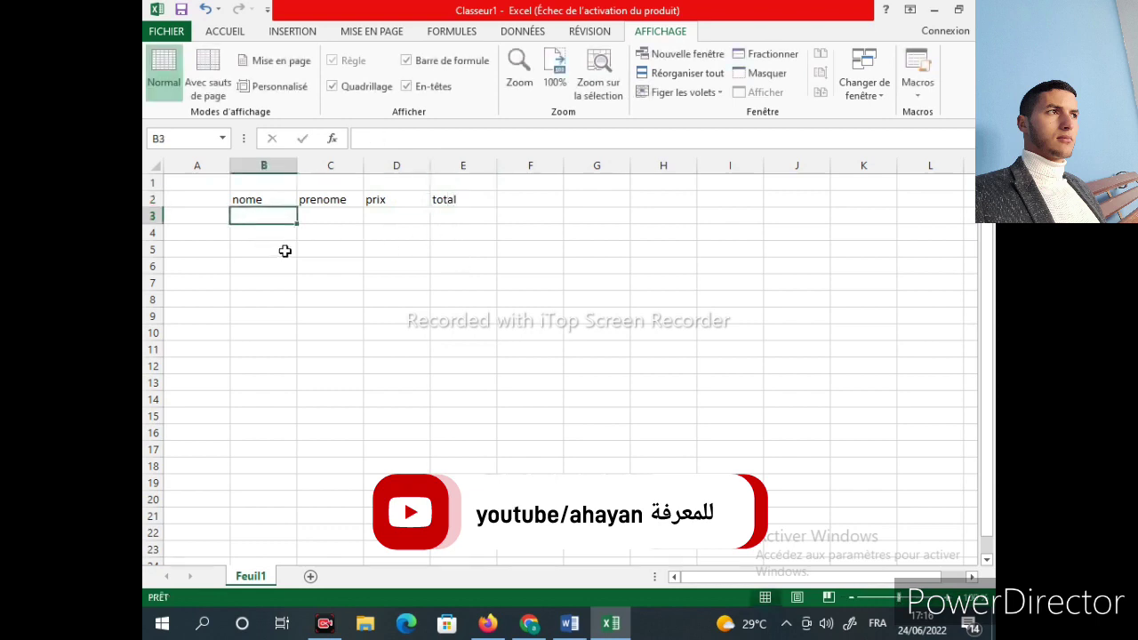
- Type amin, salim, asia, nabil and hakim down column B from B3 to B7
click(395, 218)
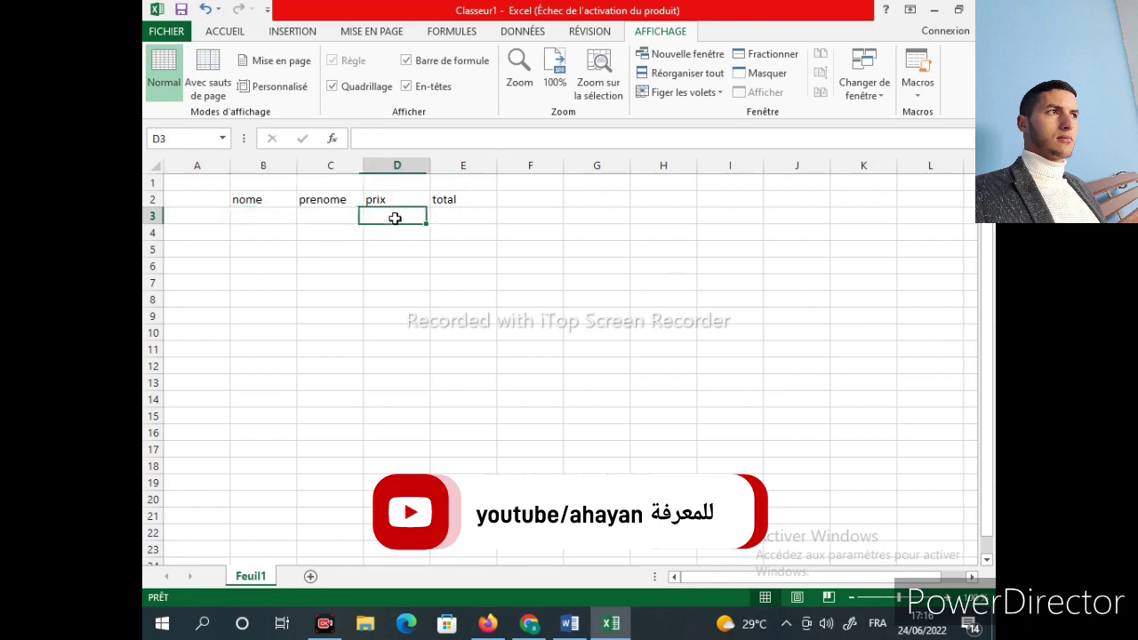
click(267, 218)
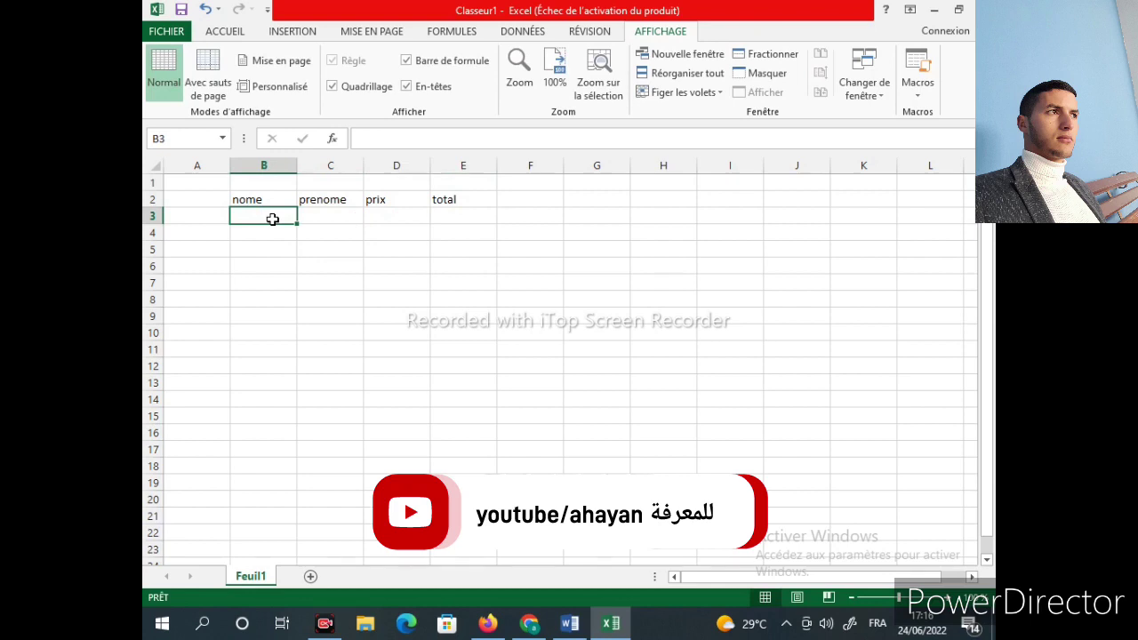
text(amin)
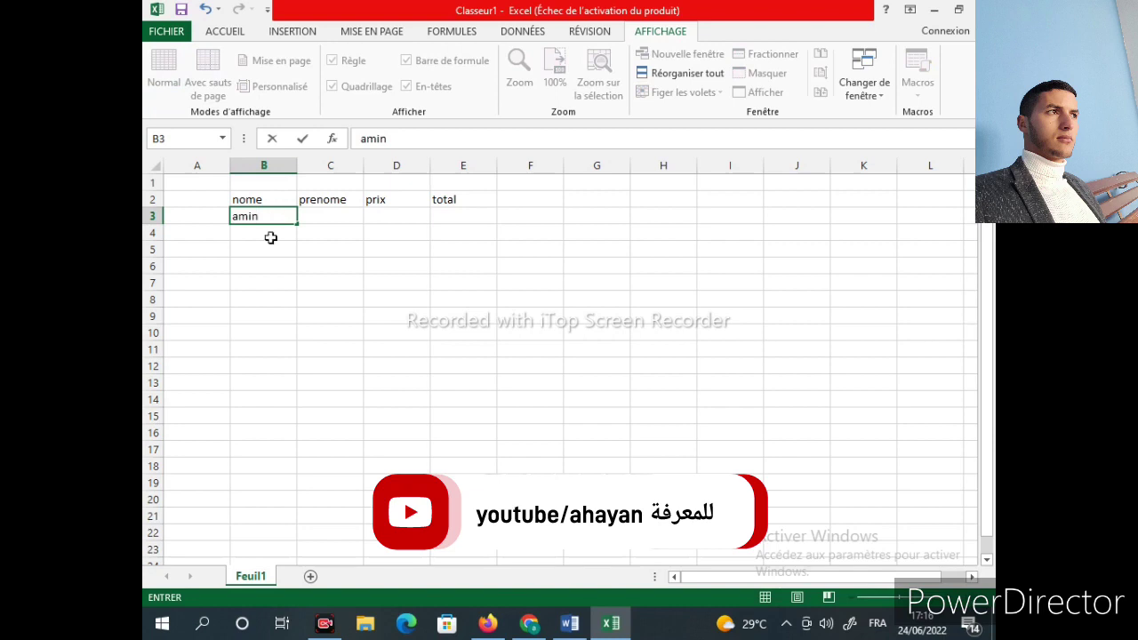
click(272, 237)
text(salim)
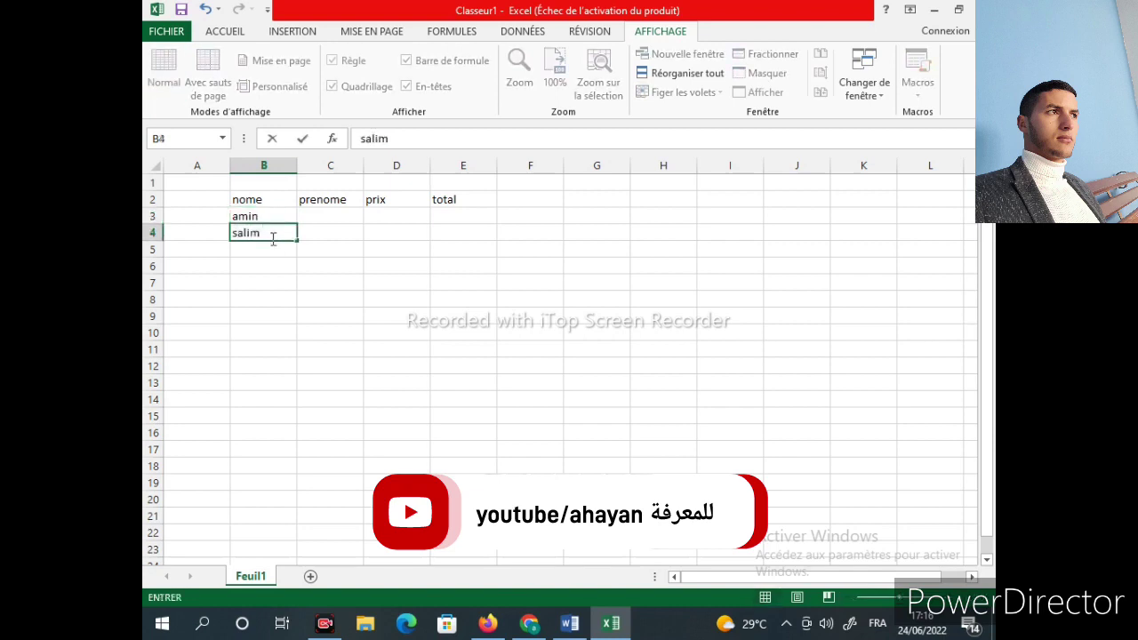
click(267, 248)
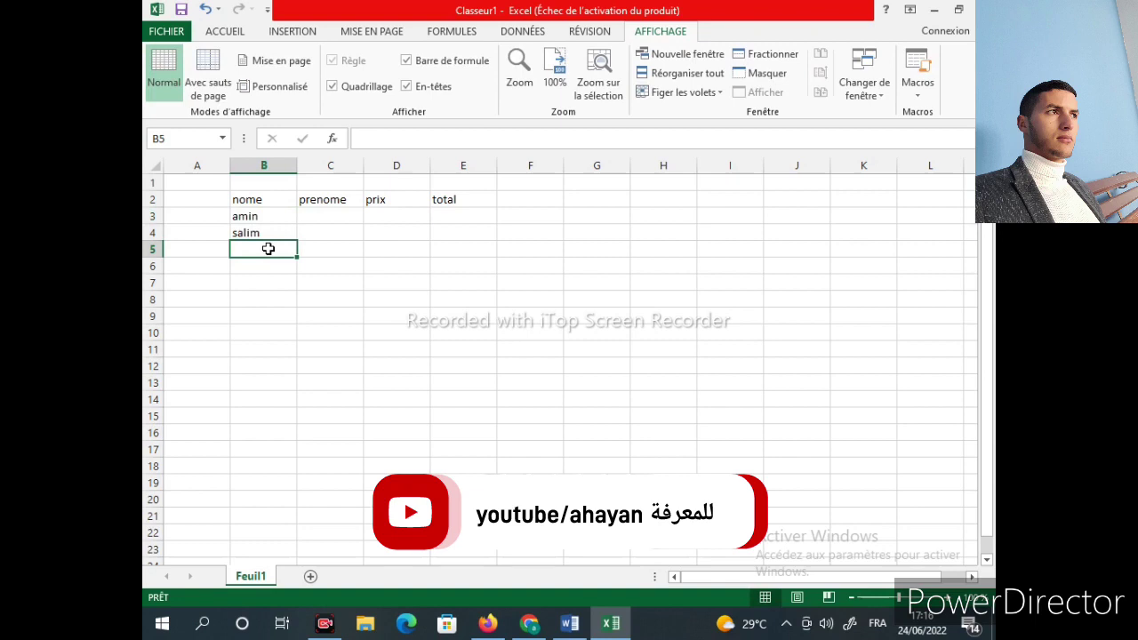
text(asia)
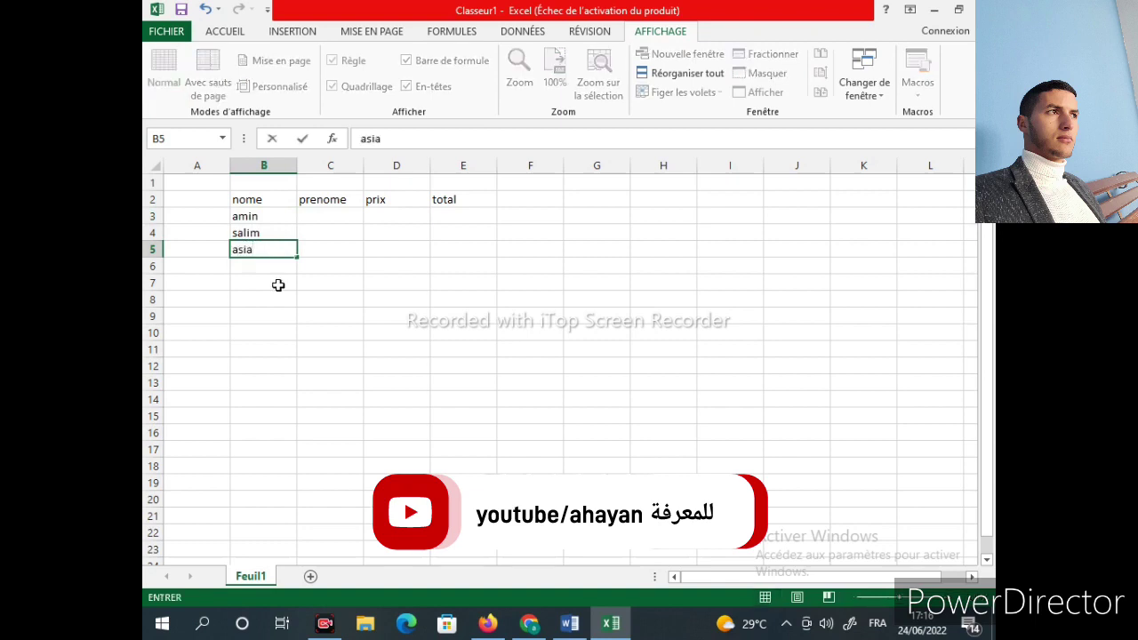
click(285, 265)
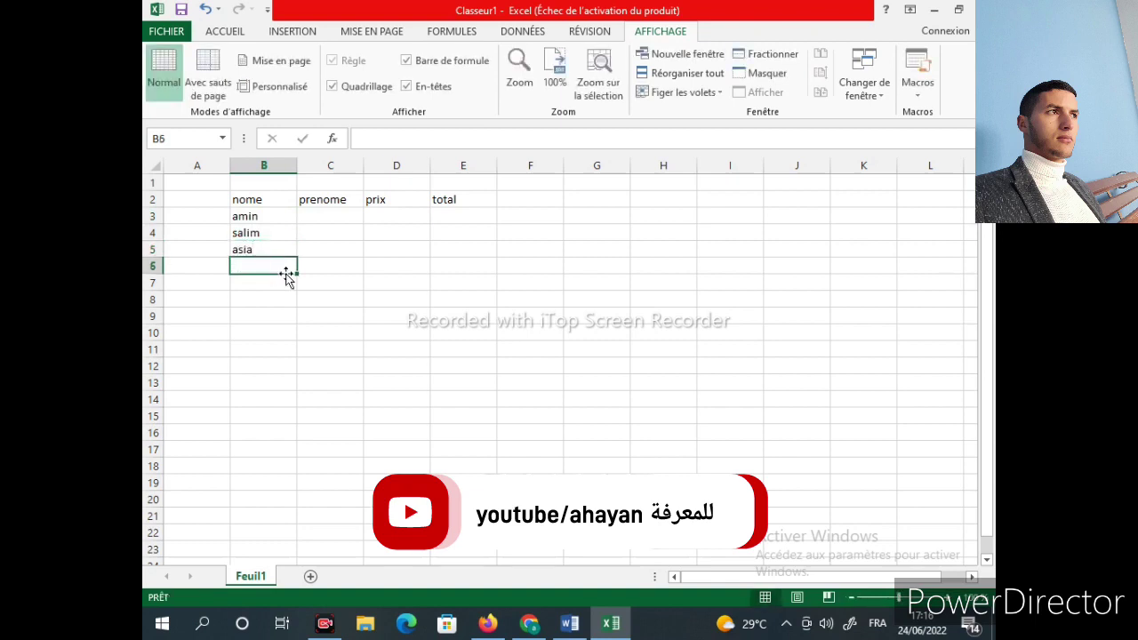
text(nabil)
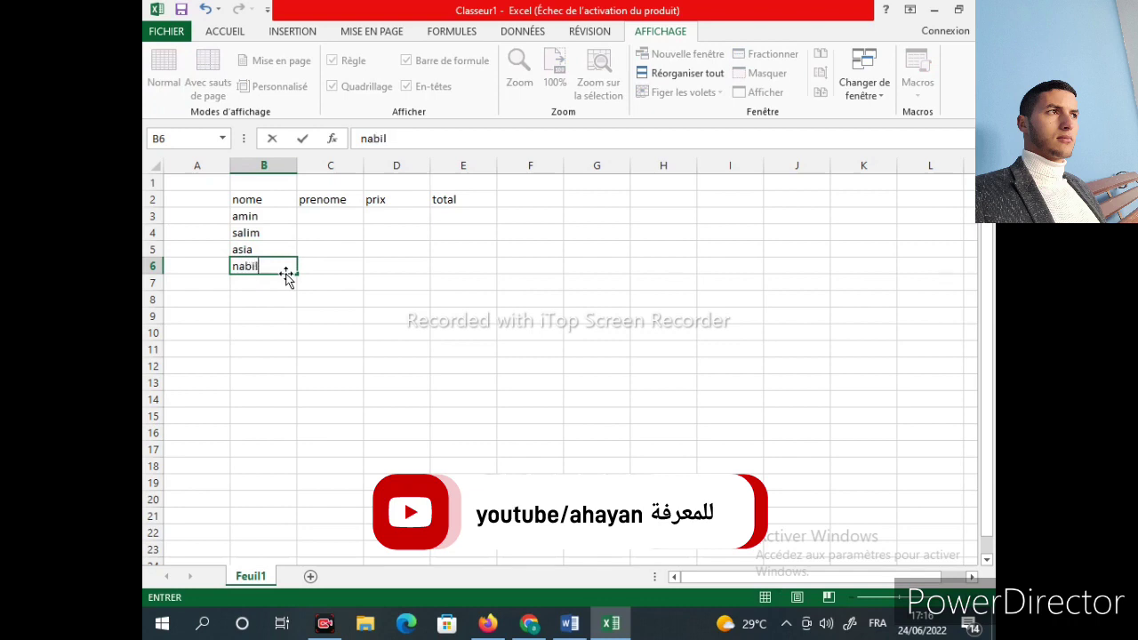
click(267, 286)
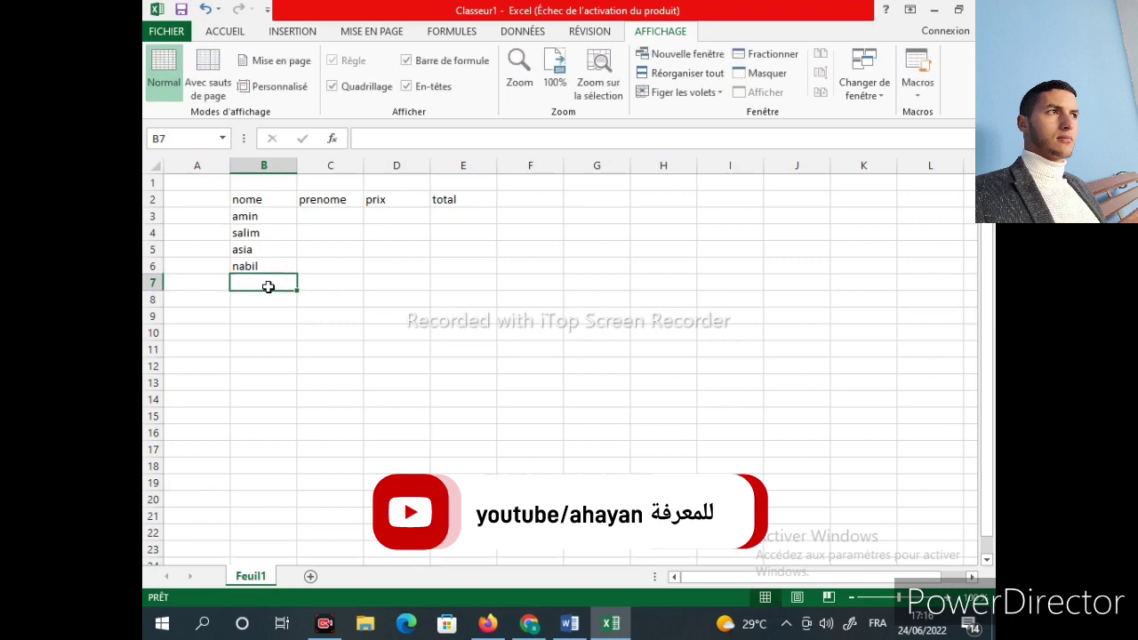
text(haki)
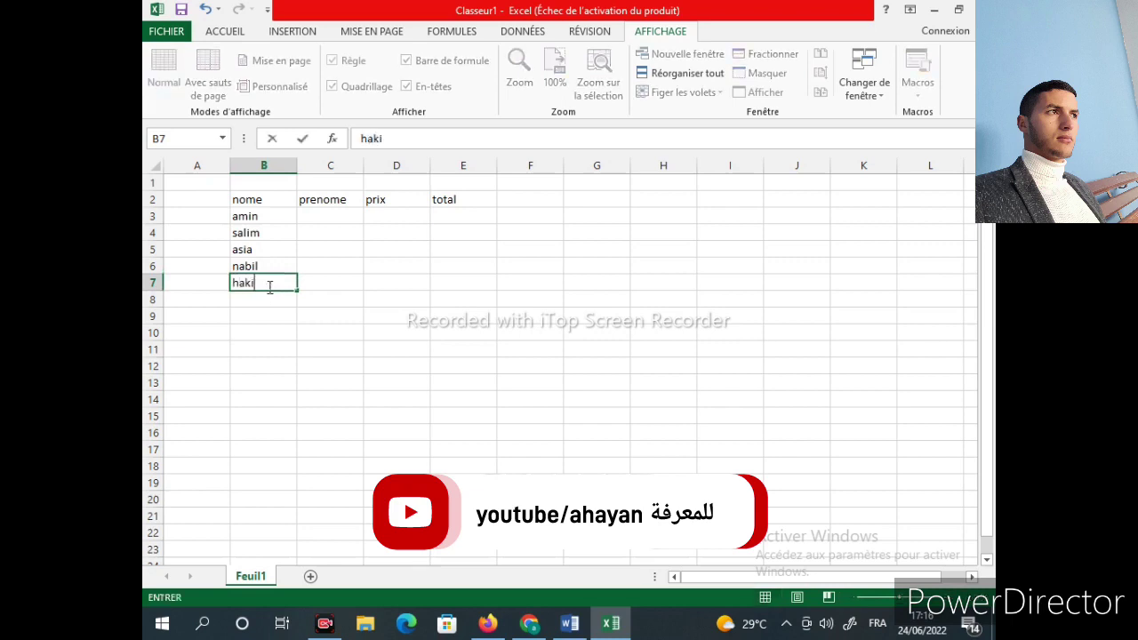
text(m)
click(325, 223)
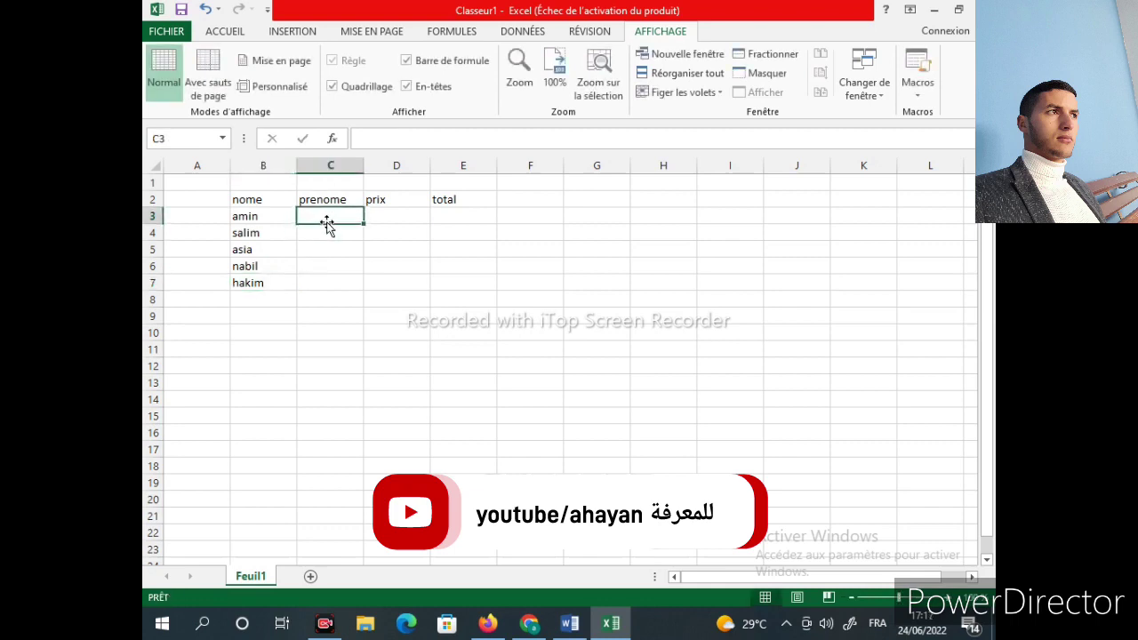
- Enter tati, afh, aze and aze in C3 through C6 under prenome
text(tati)
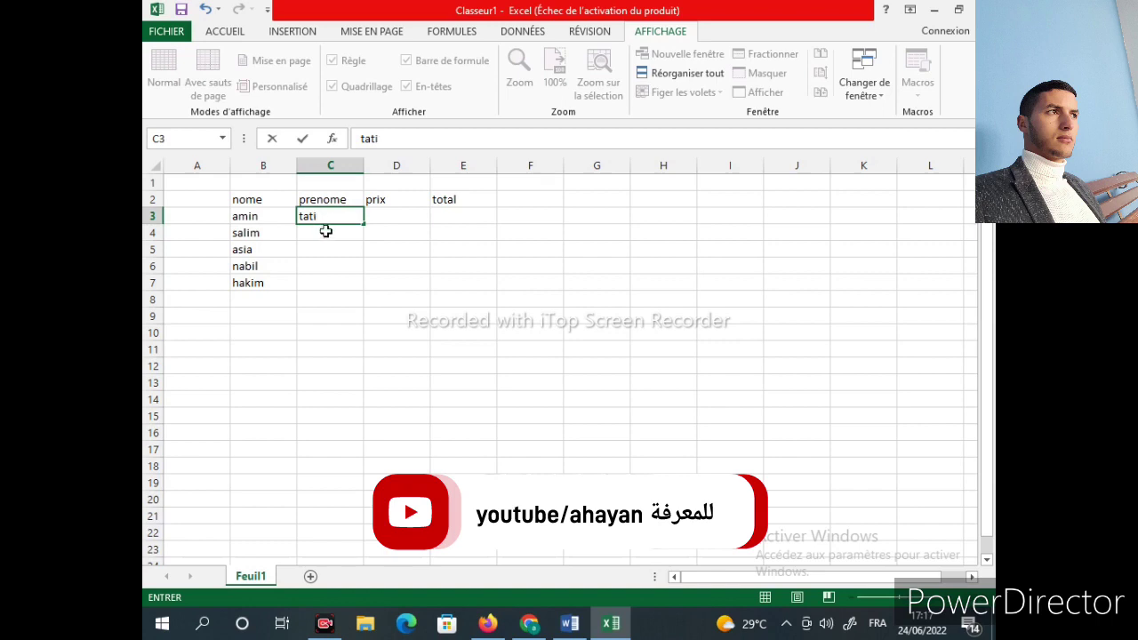
click(326, 233)
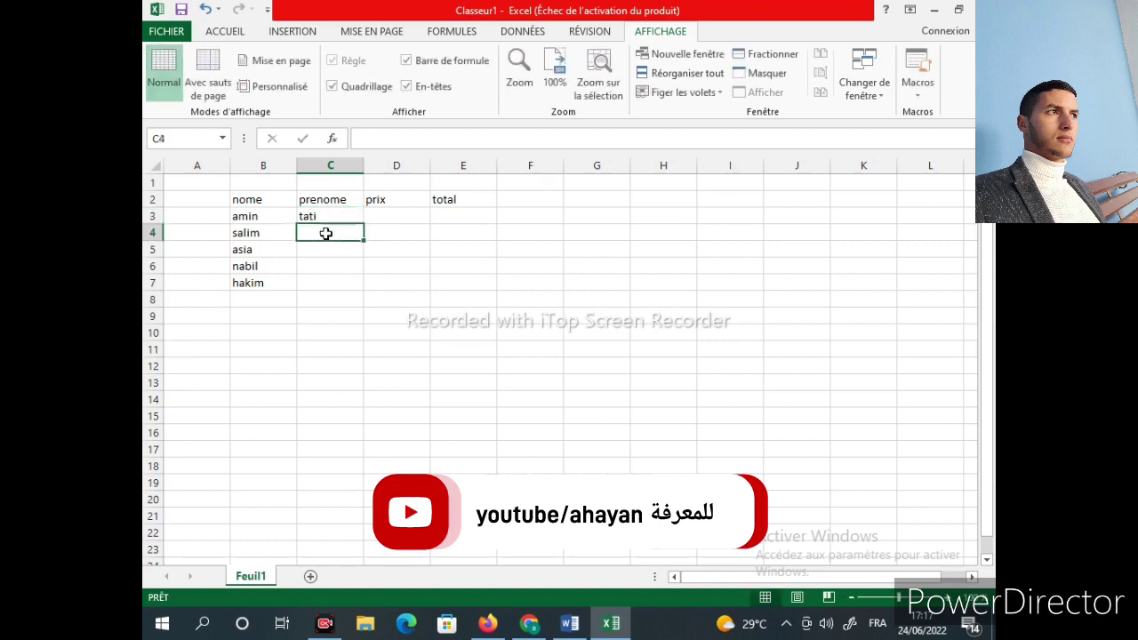
text(afh)
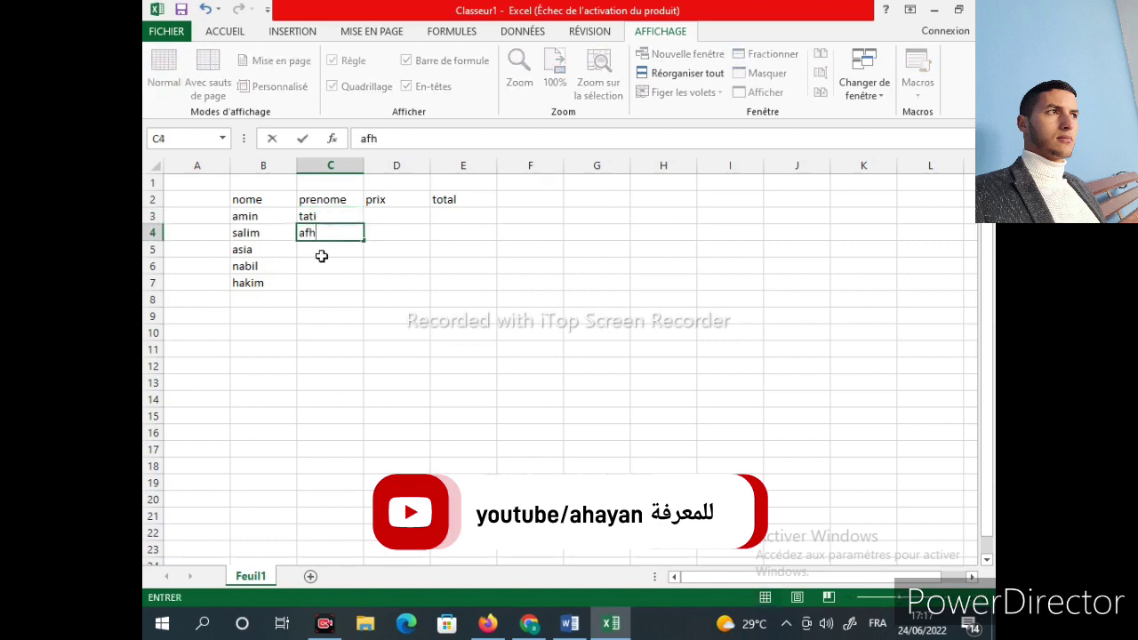
click(323, 255)
text(aze)
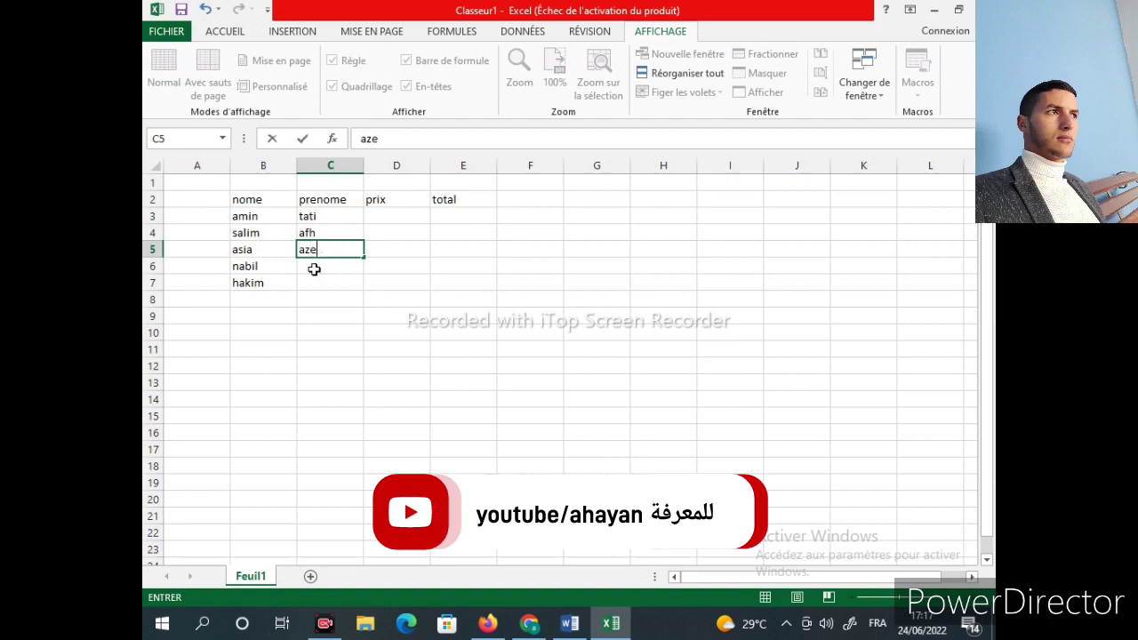
click(326, 267)
text(aze)
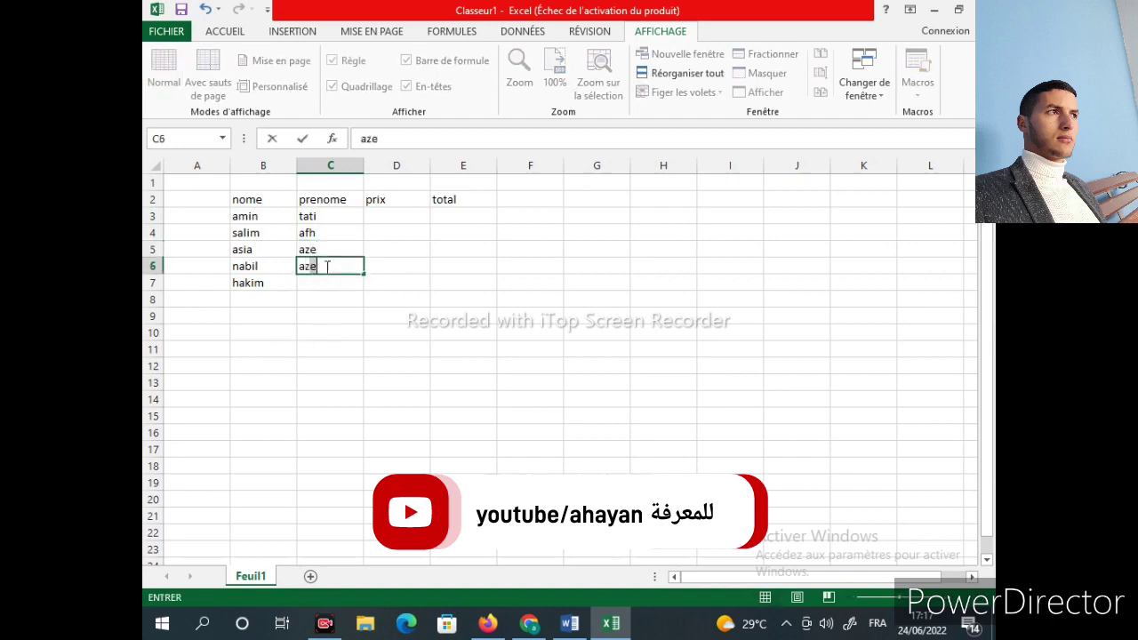
click(309, 285)
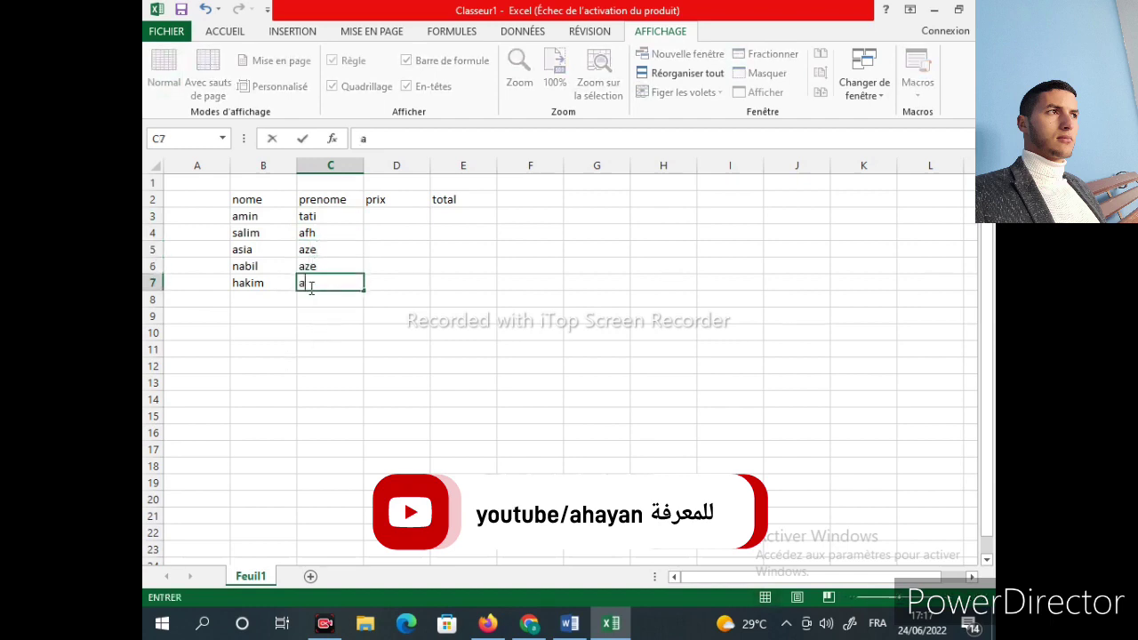
- Finish C7 with aze and enter prices 1500, 1600 and 2000 in D3 to D5
text(aze)
click(389, 218)
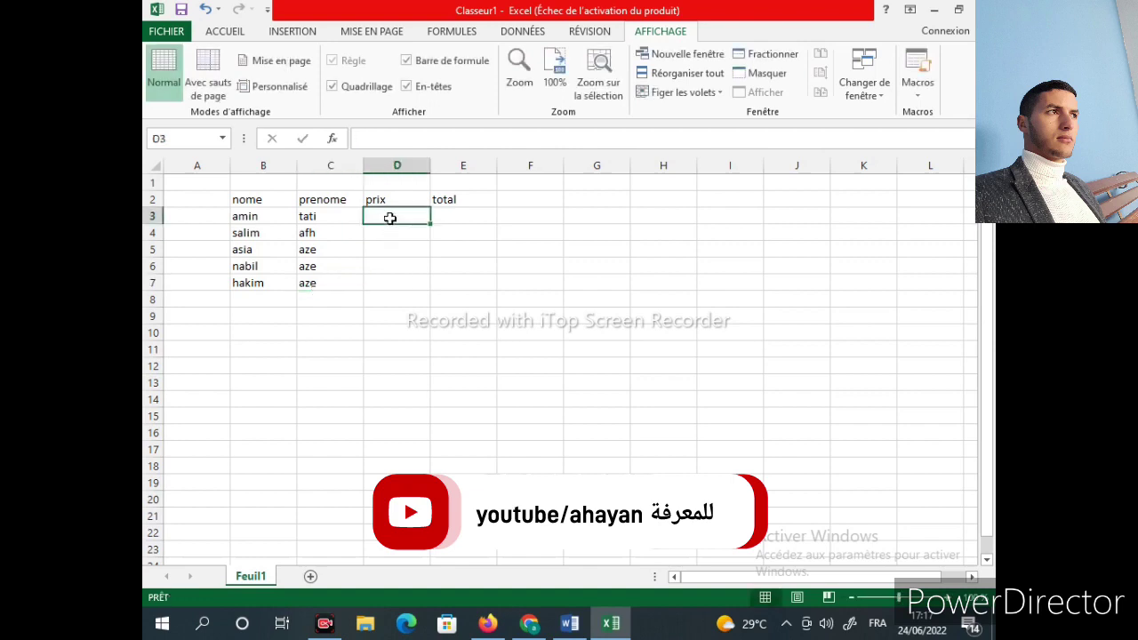
text(1500)
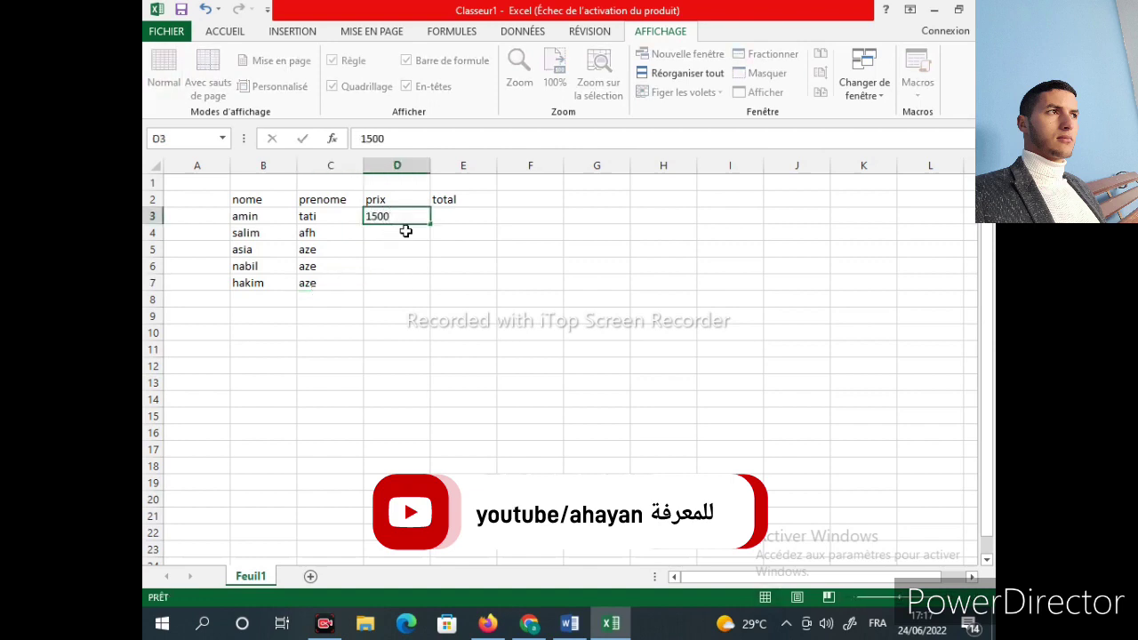
click(405, 231)
text(1600)
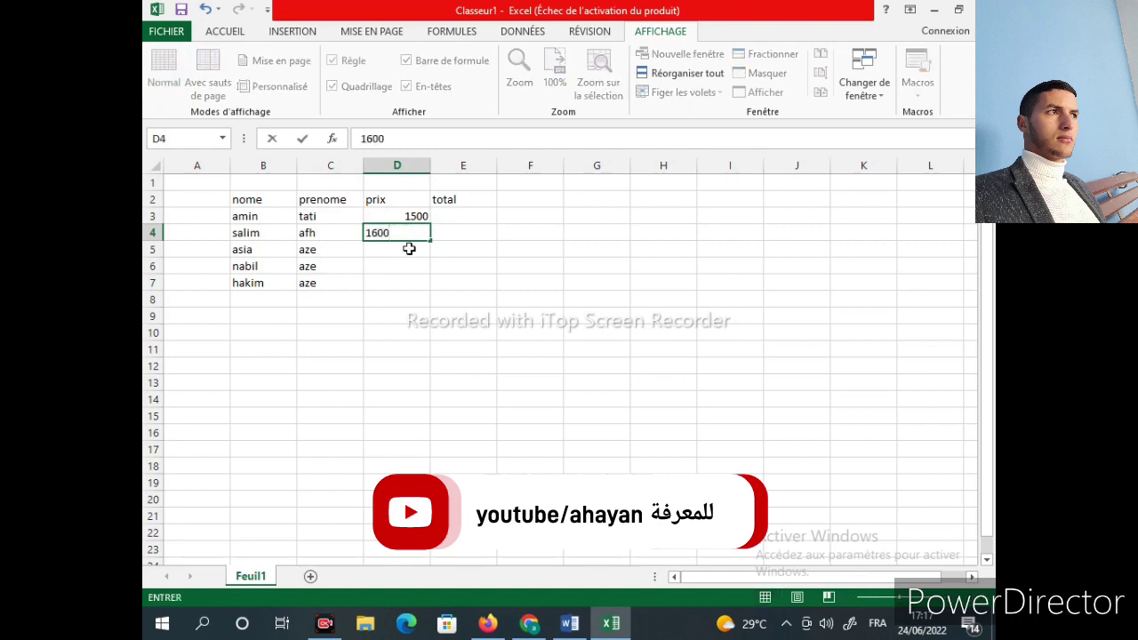
click(409, 249)
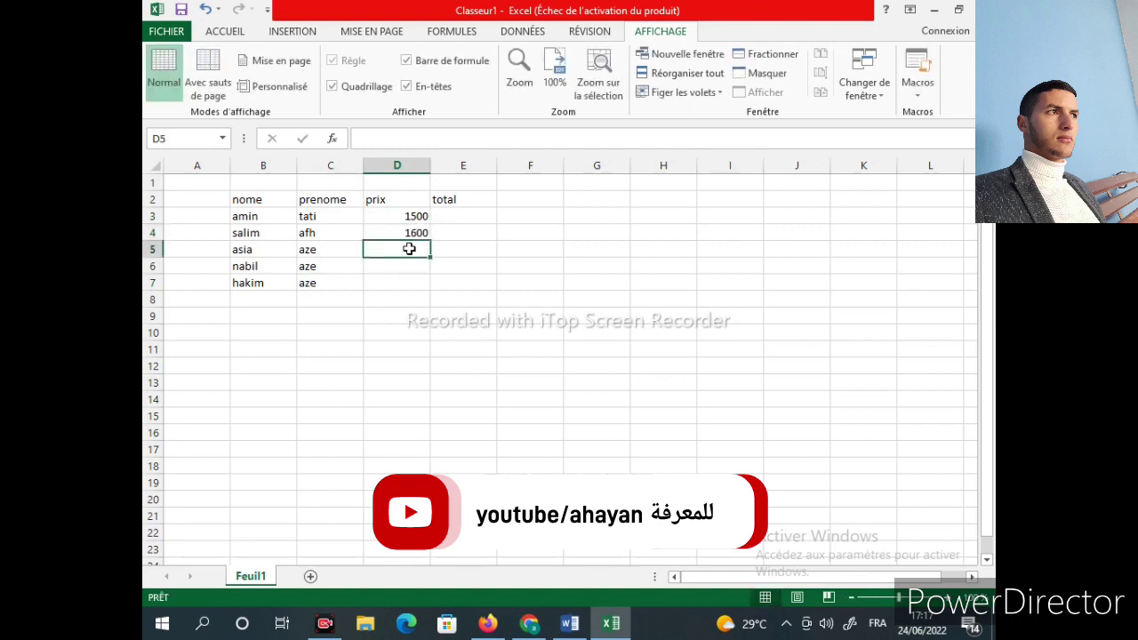
text(2000)
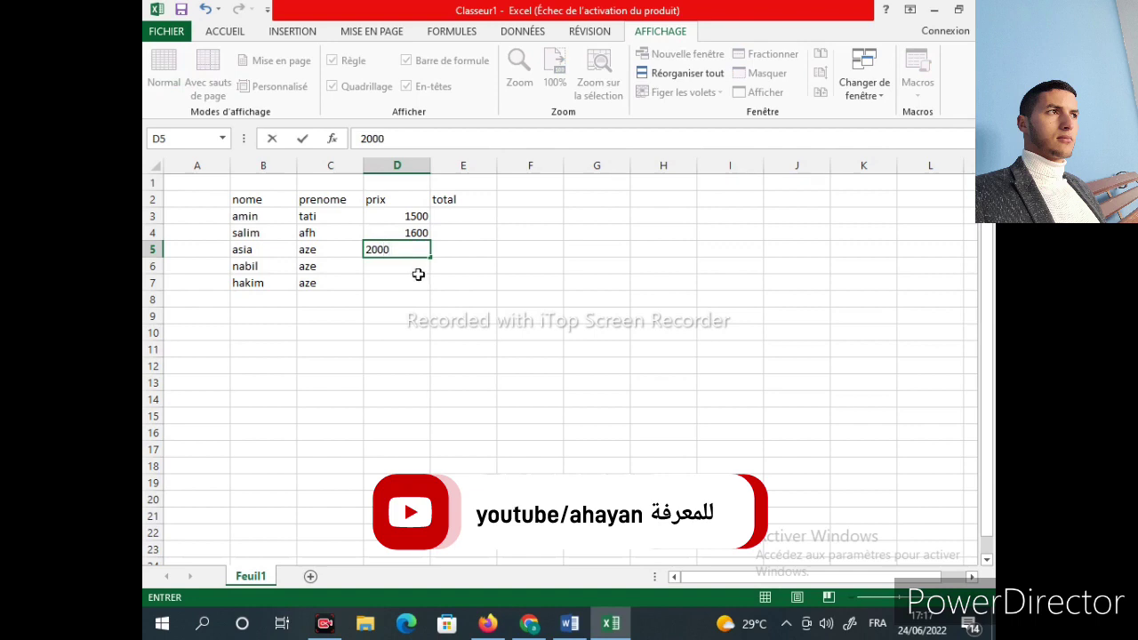
click(422, 264)
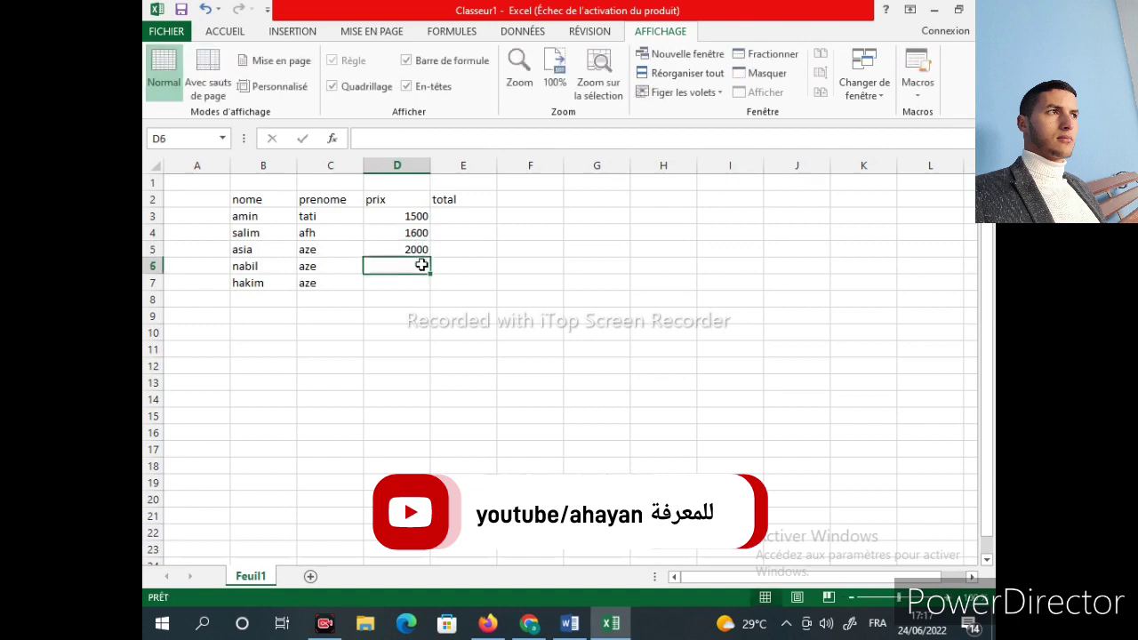
- Enter 1500 for nabil in D6 and 4000 for hakim in D7, correcting a typo
text(1500)
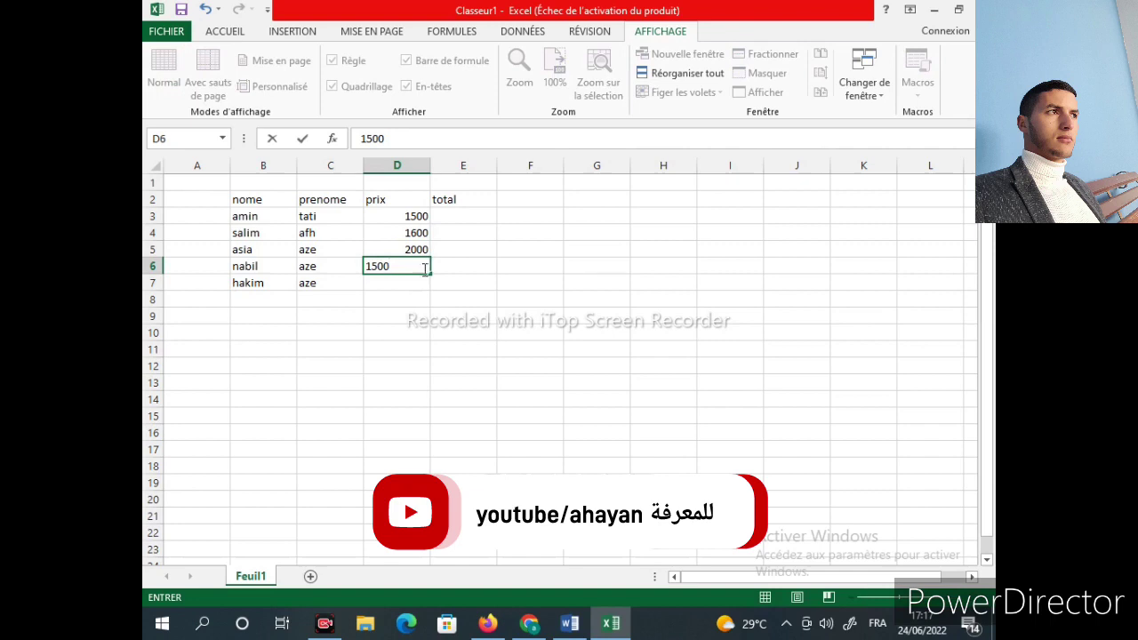
click(424, 283)
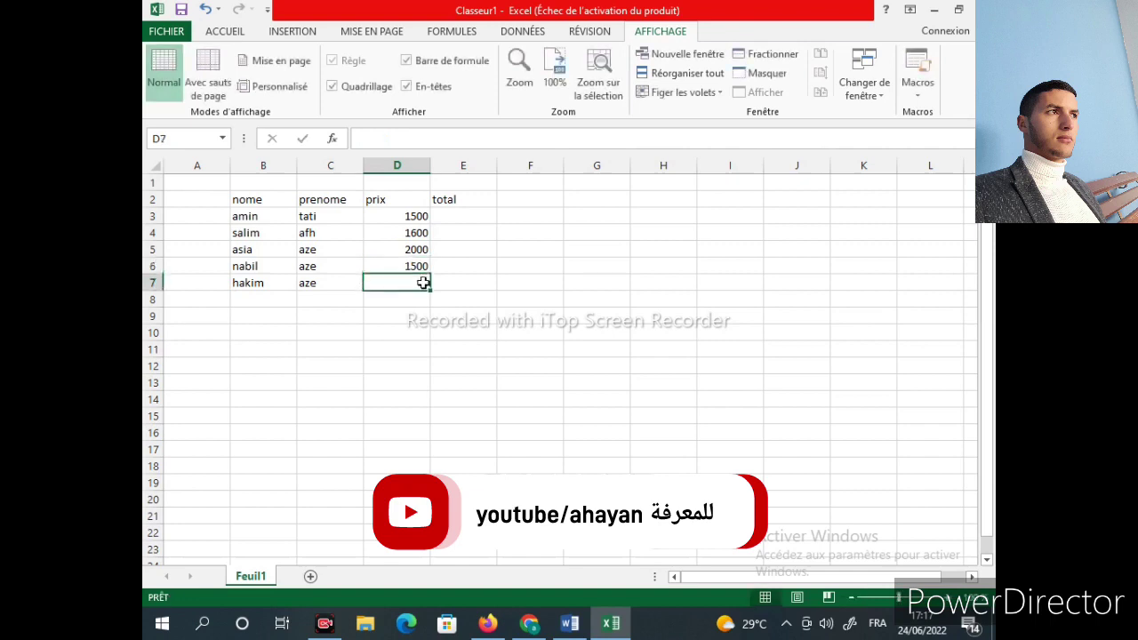
text(0)
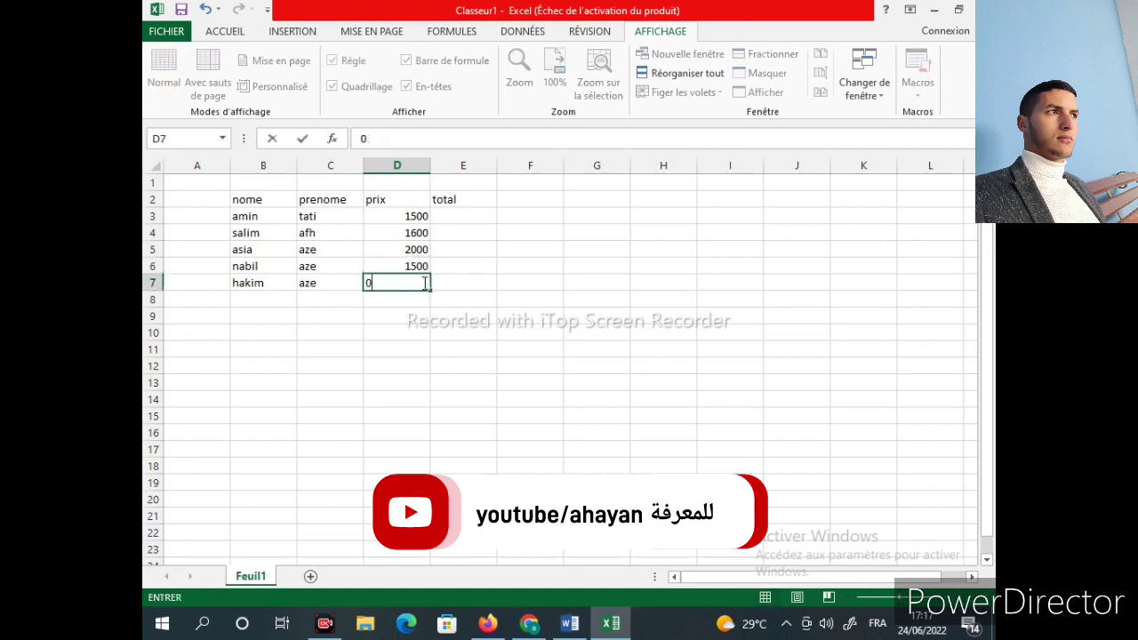
key(BackSpace)
text(000)
click(475, 222)
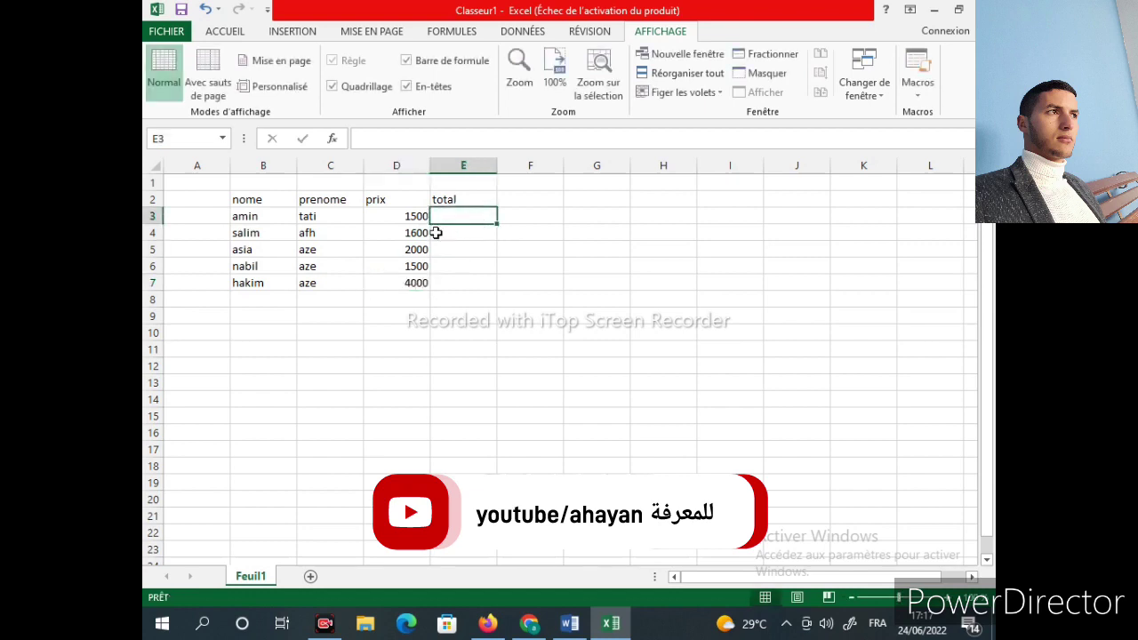
- Delete the total heading in E2 and give B2:D7 Contour and Intérieur borders
click(450, 200)
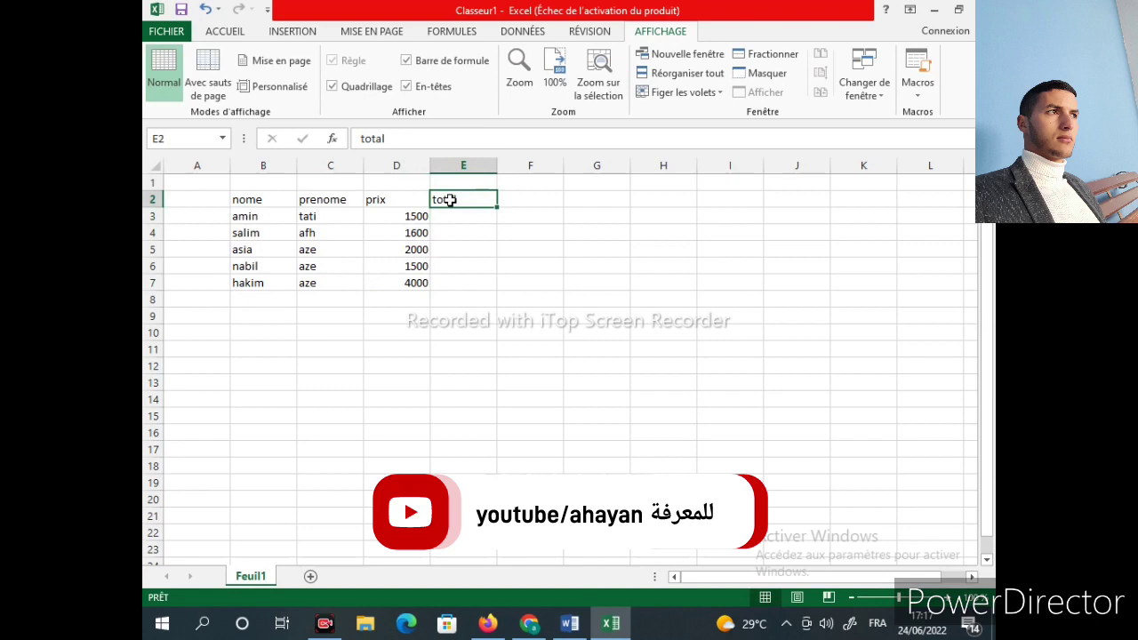
key(Delete)
drag(429, 283, 238, 202)
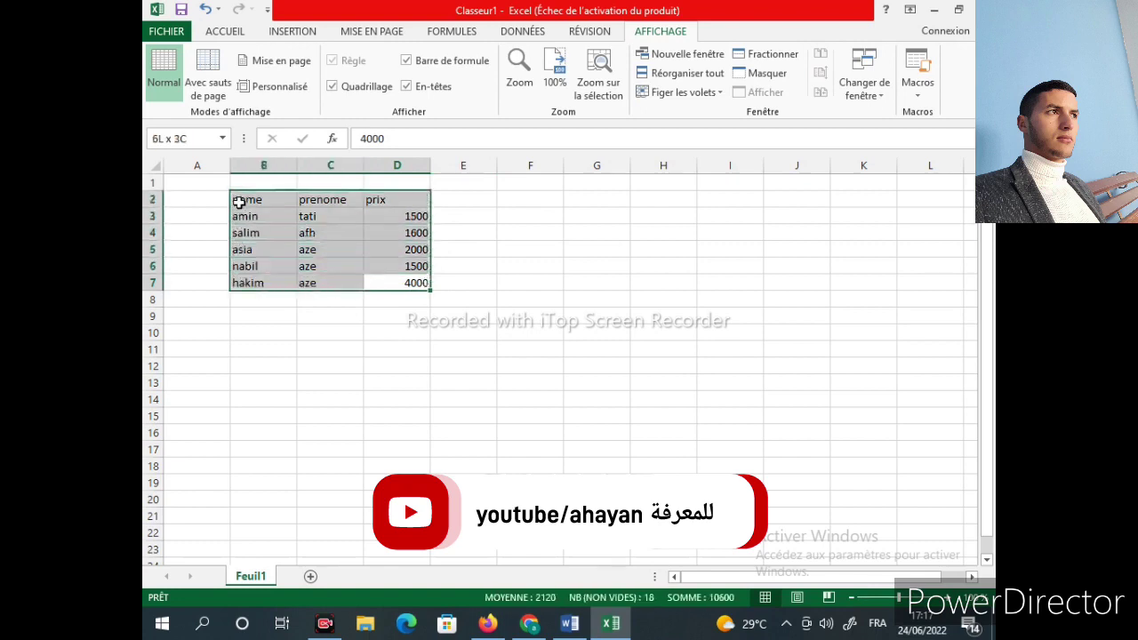
click(223, 32)
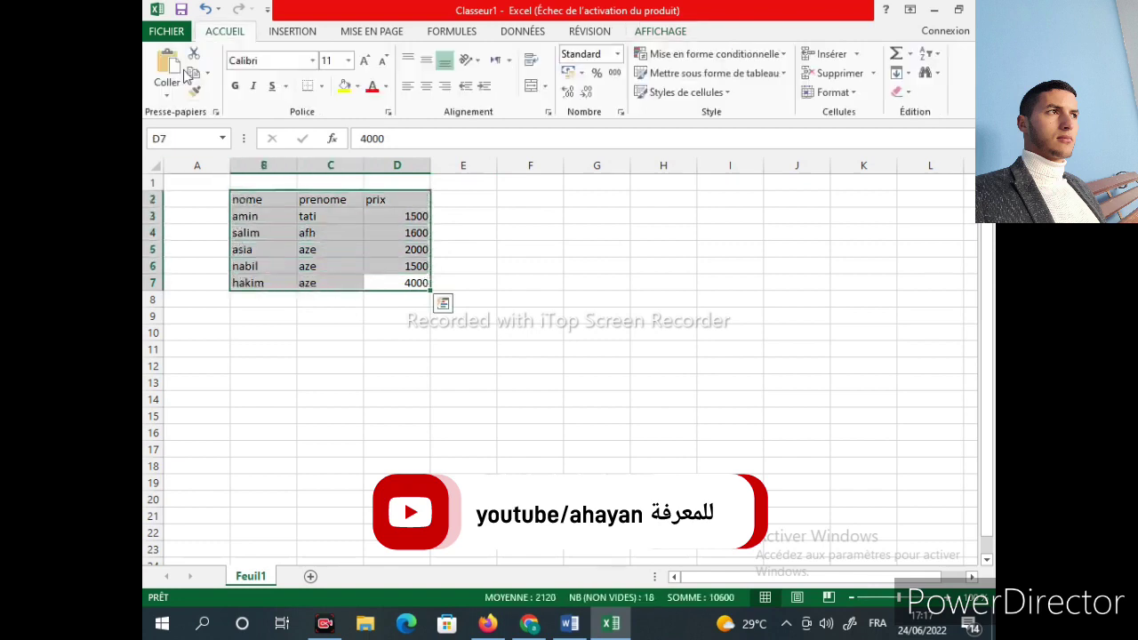
click(321, 86)
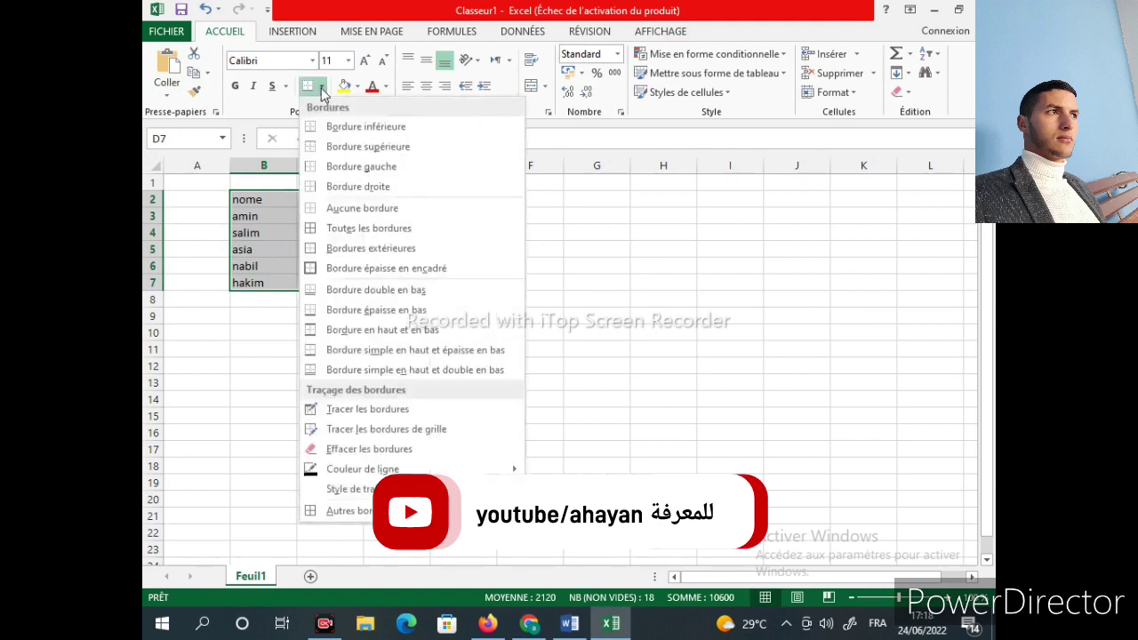
click(341, 513)
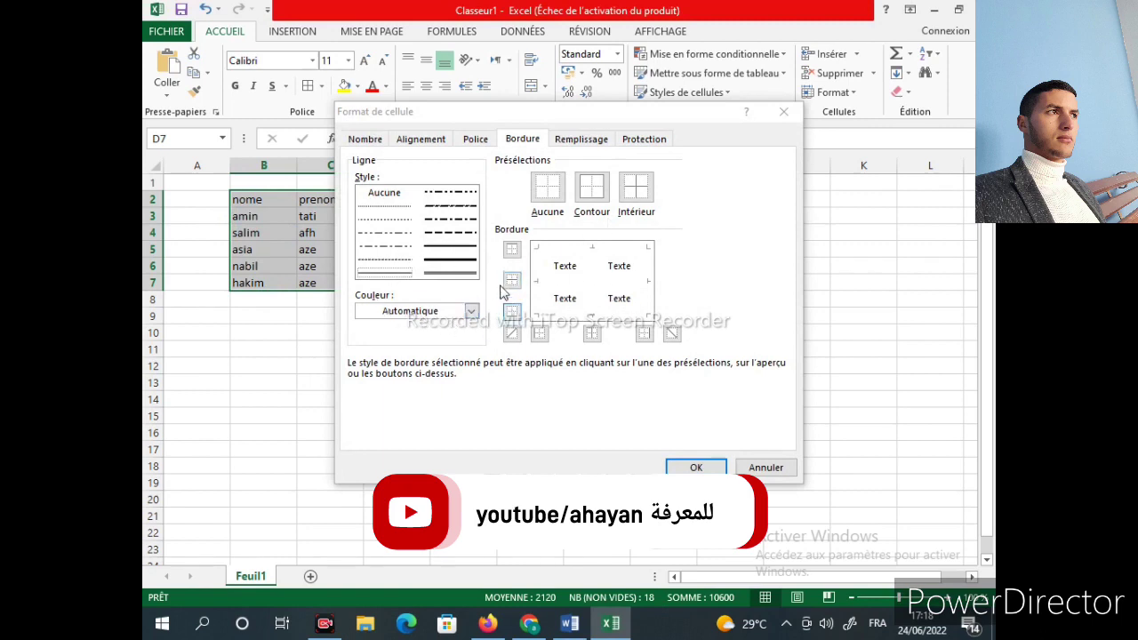
click(592, 191)
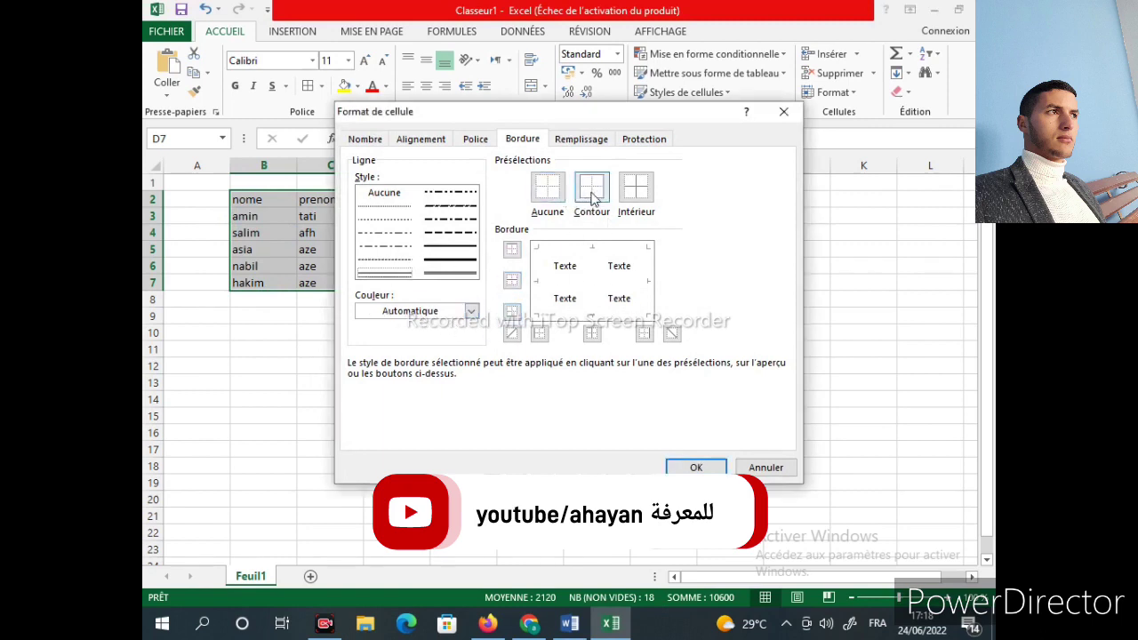
click(635, 190)
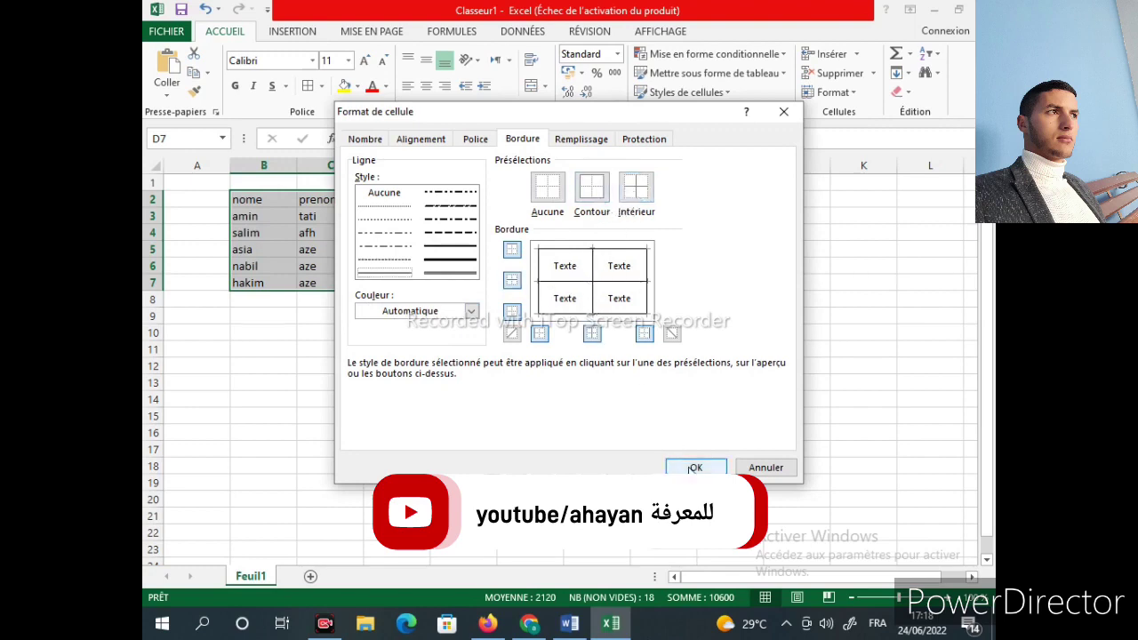
click(693, 466)
click(333, 398)
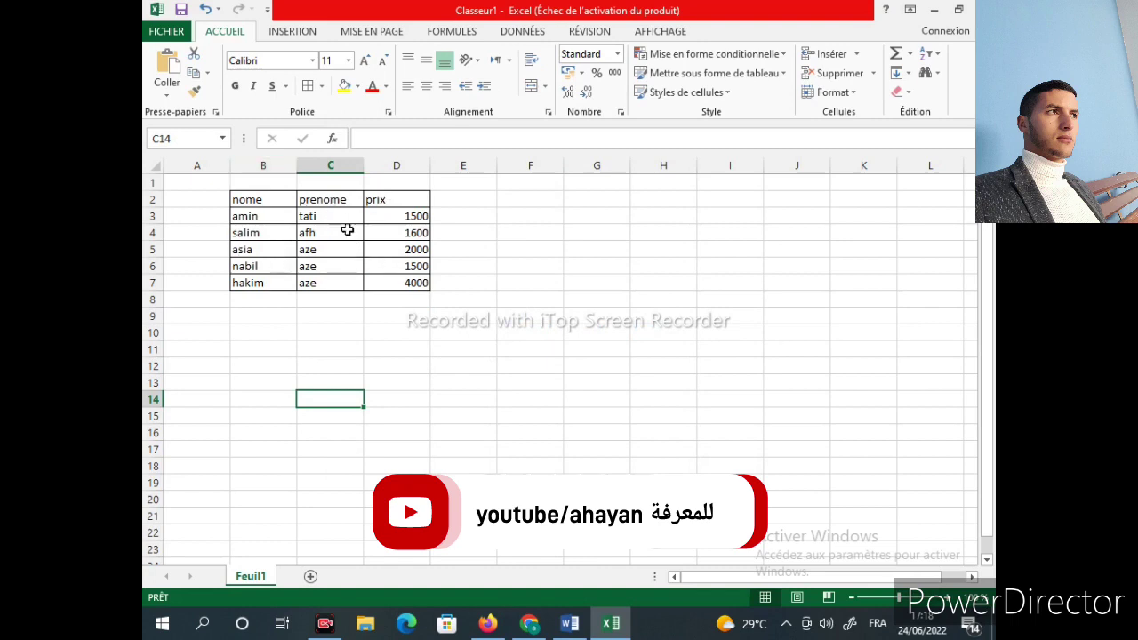
- Fill the header cells B2:D2 (nome, prenome, prix) with yellow
drag(403, 201, 284, 199)
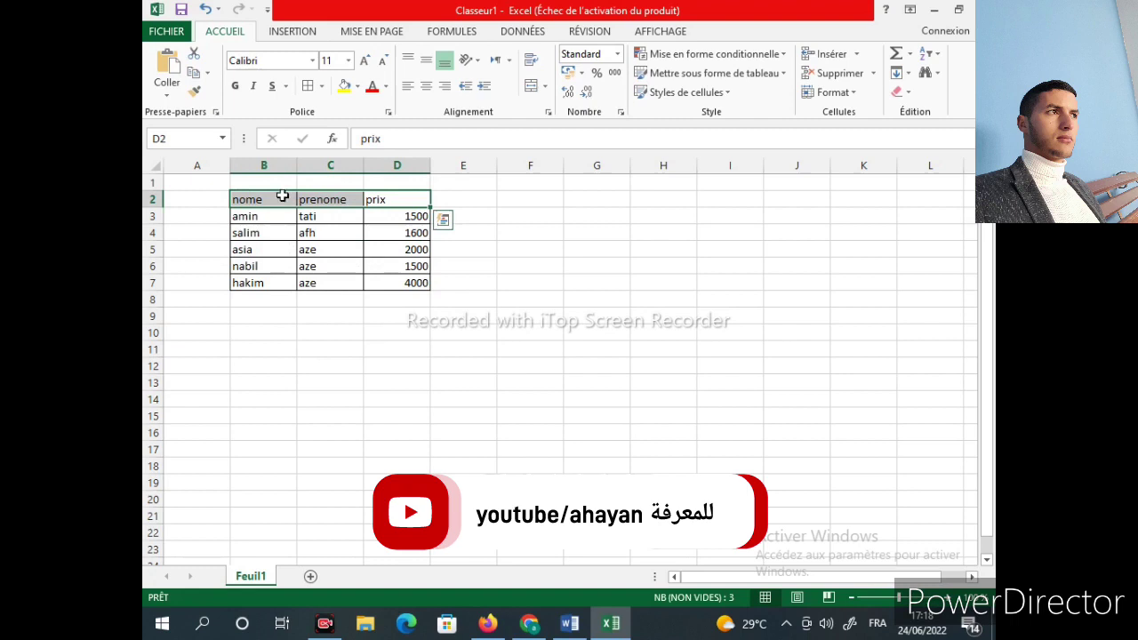
click(289, 34)
click(247, 35)
click(358, 87)
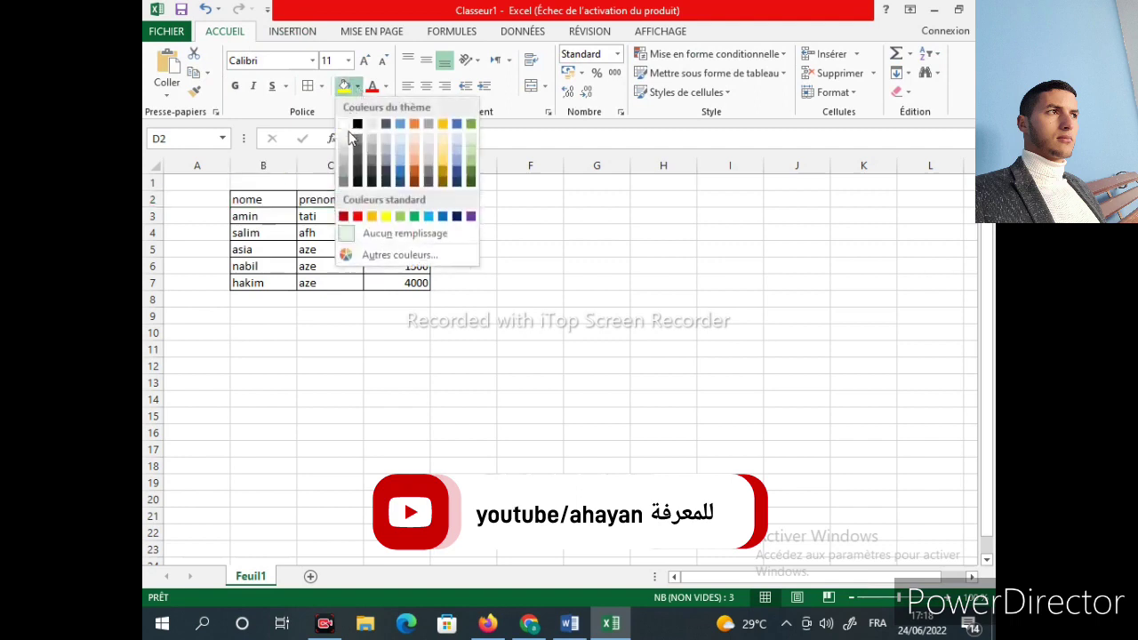
click(389, 217)
click(401, 347)
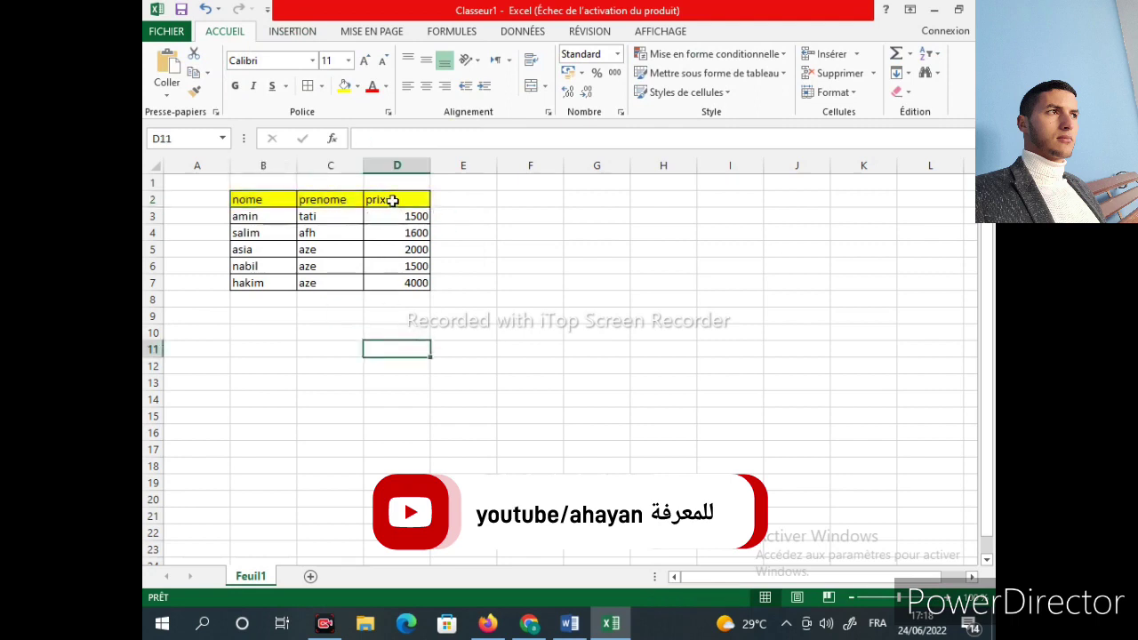
drag(393, 200, 276, 200)
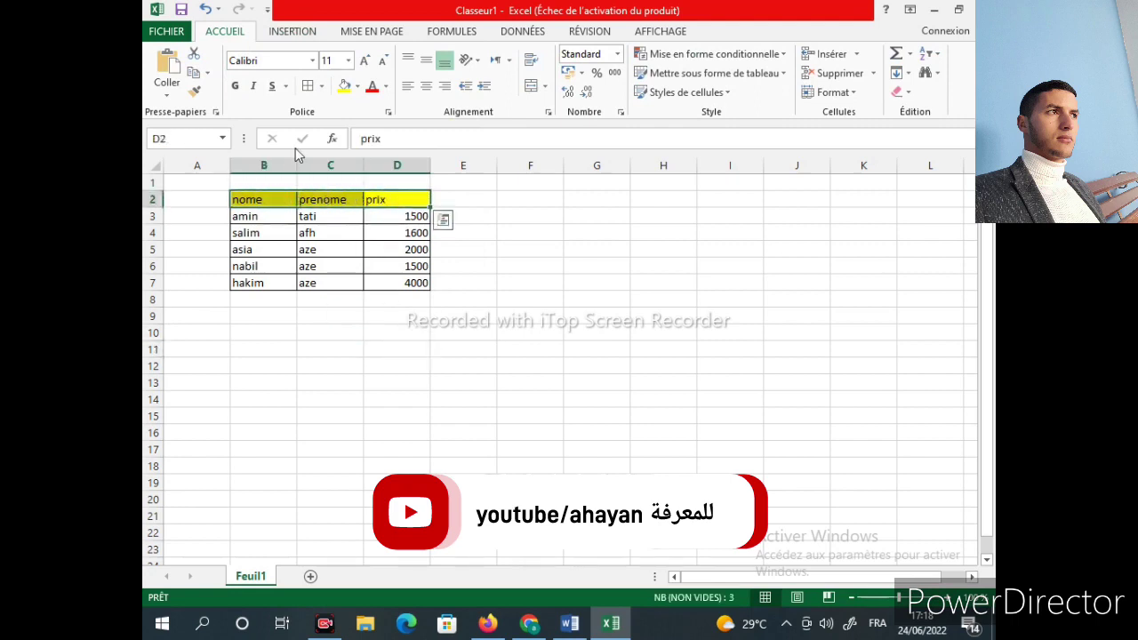
- Apply Gras (bold) to the nome, prenome and prix headings in B2:D2
click(235, 85)
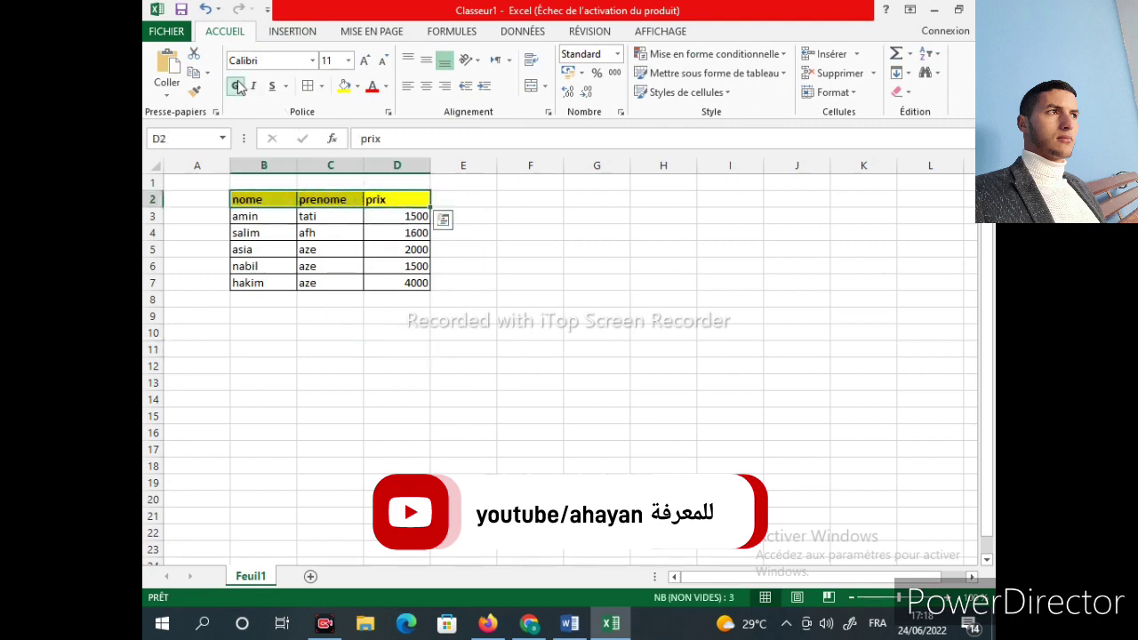
click(348, 61)
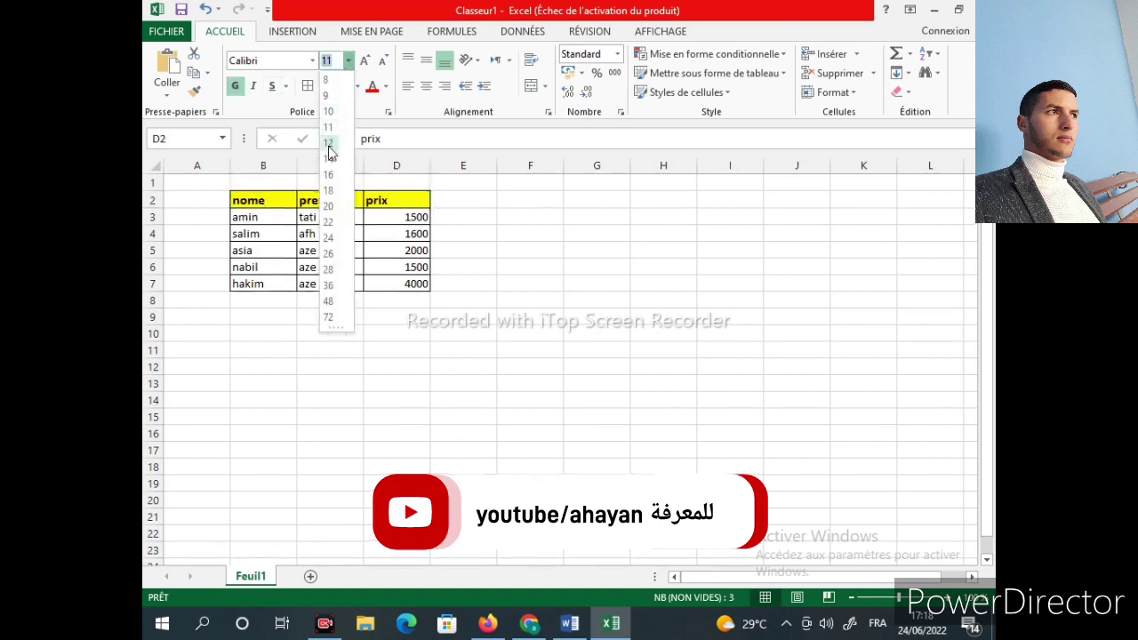
key(Escape)
click(326, 317)
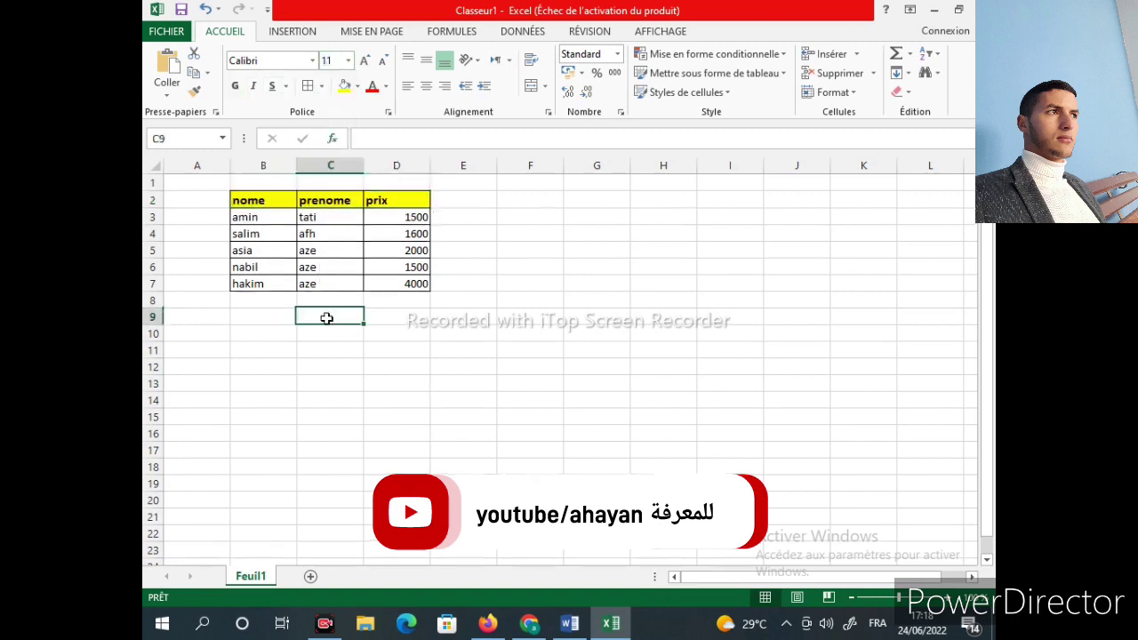
click(419, 302)
click(340, 300)
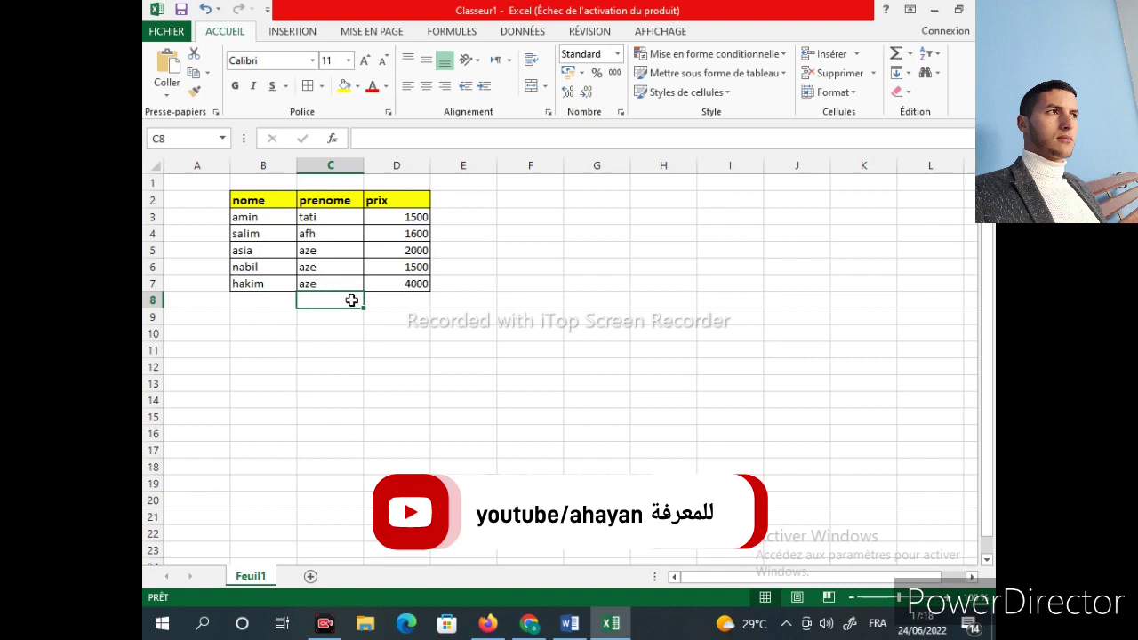
- Type total in C8 and give C8:D8 an outline border
text(total)
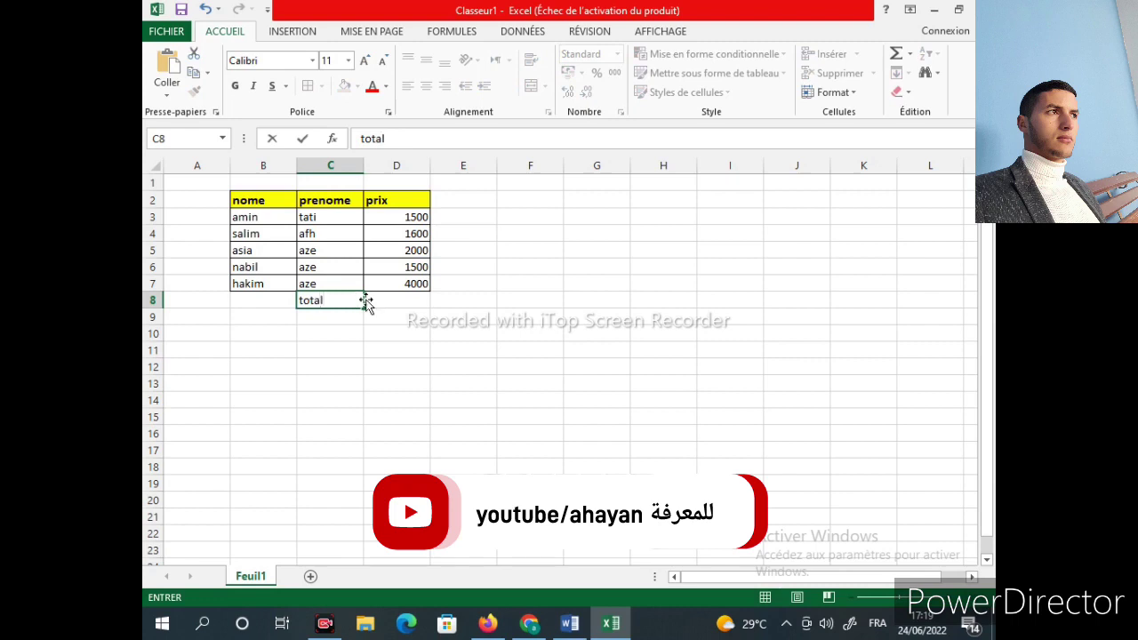
click(384, 301)
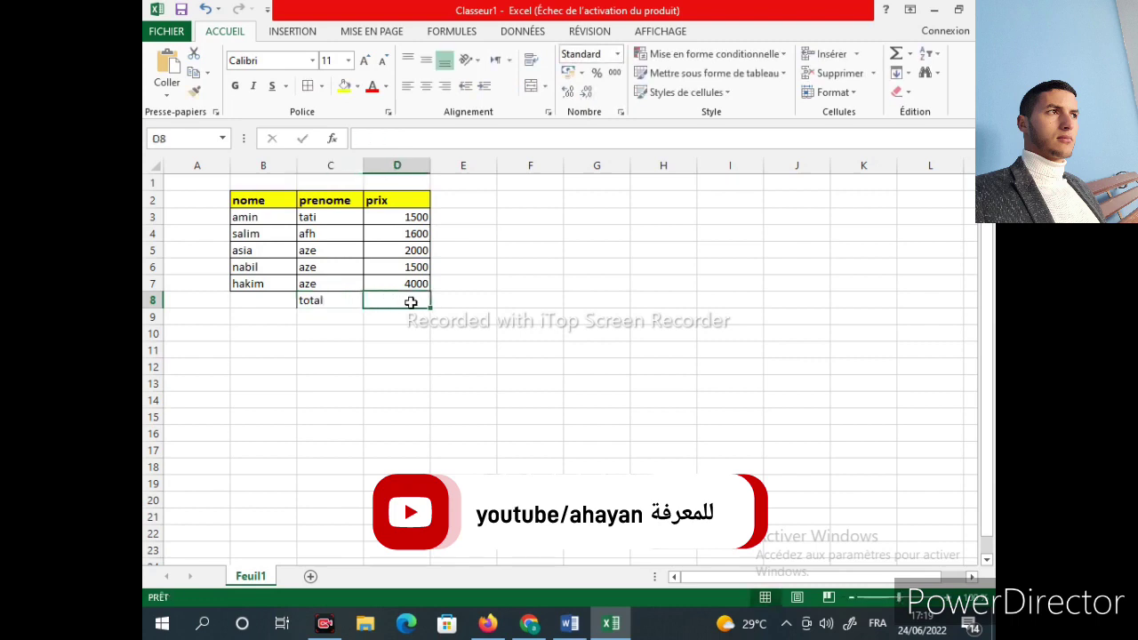
drag(368, 303, 331, 300)
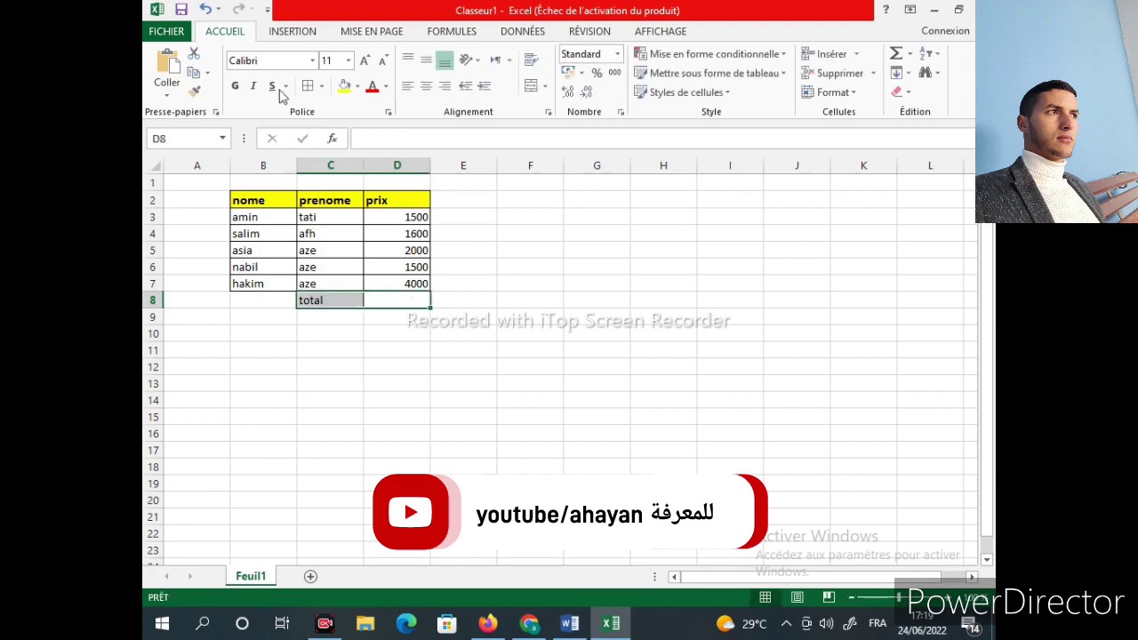
click(321, 86)
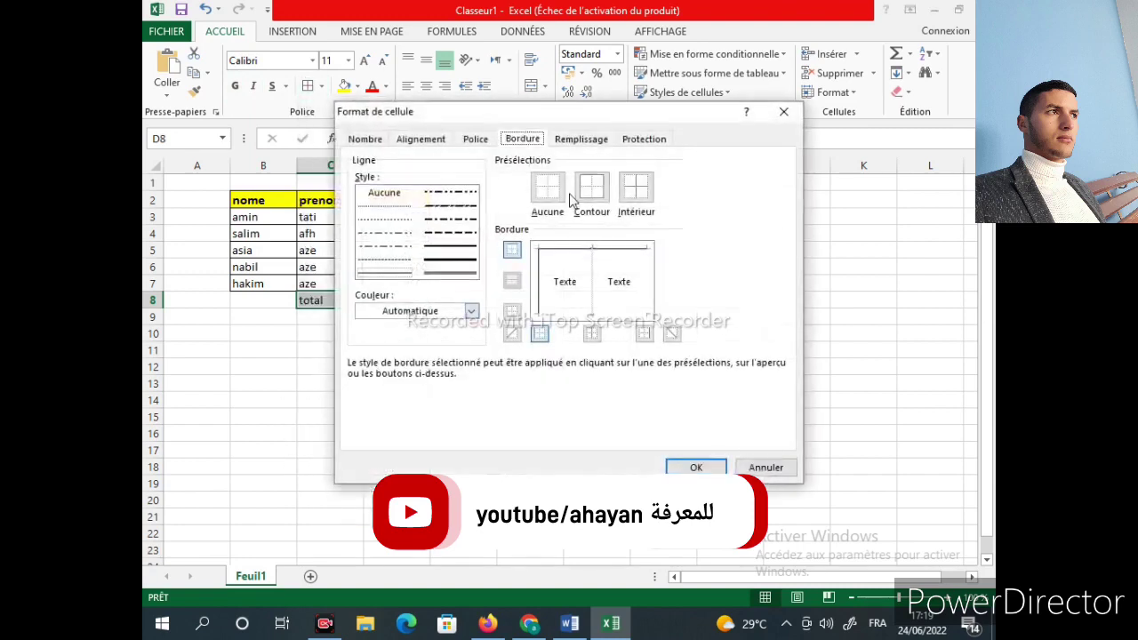
click(591, 189)
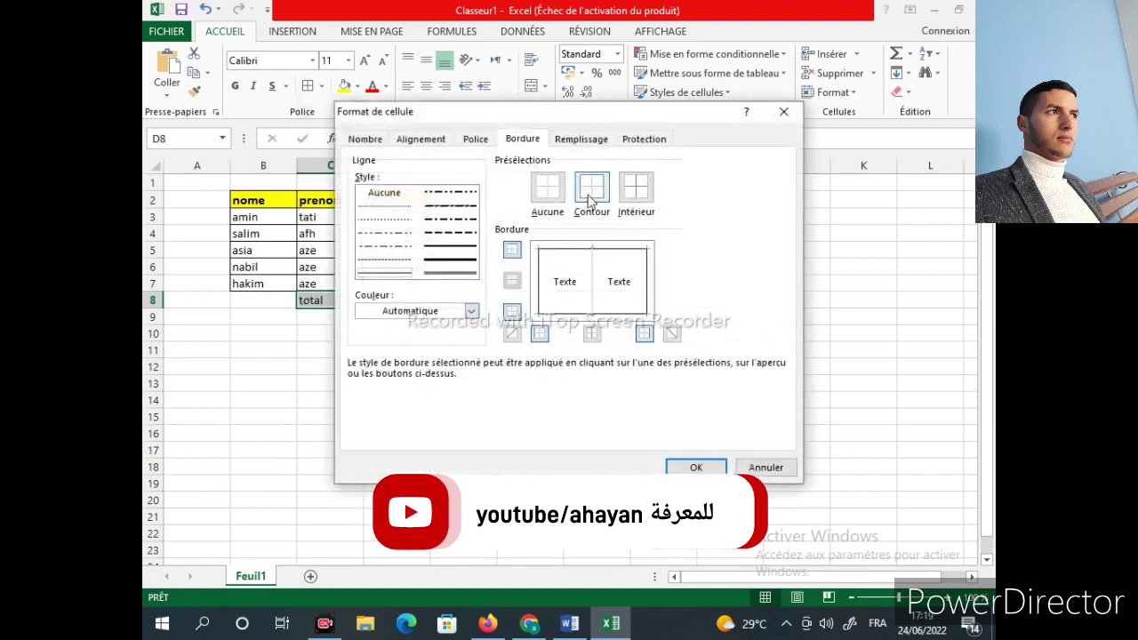
click(700, 467)
click(445, 377)
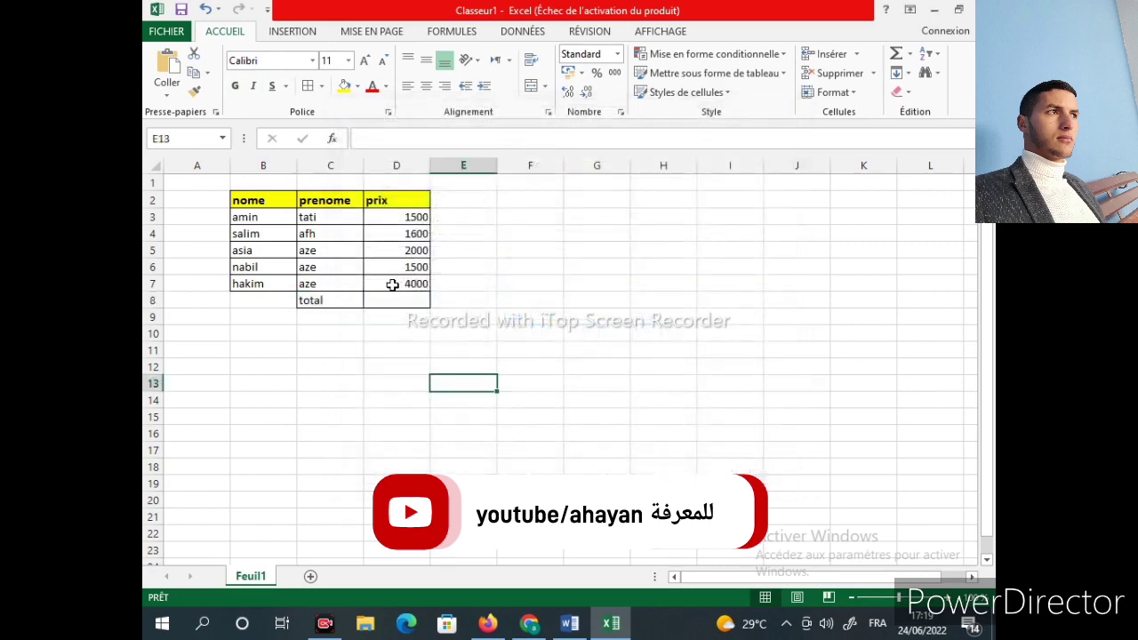
- Shade the total row C8:D8 light grey
drag(410, 301, 346, 300)
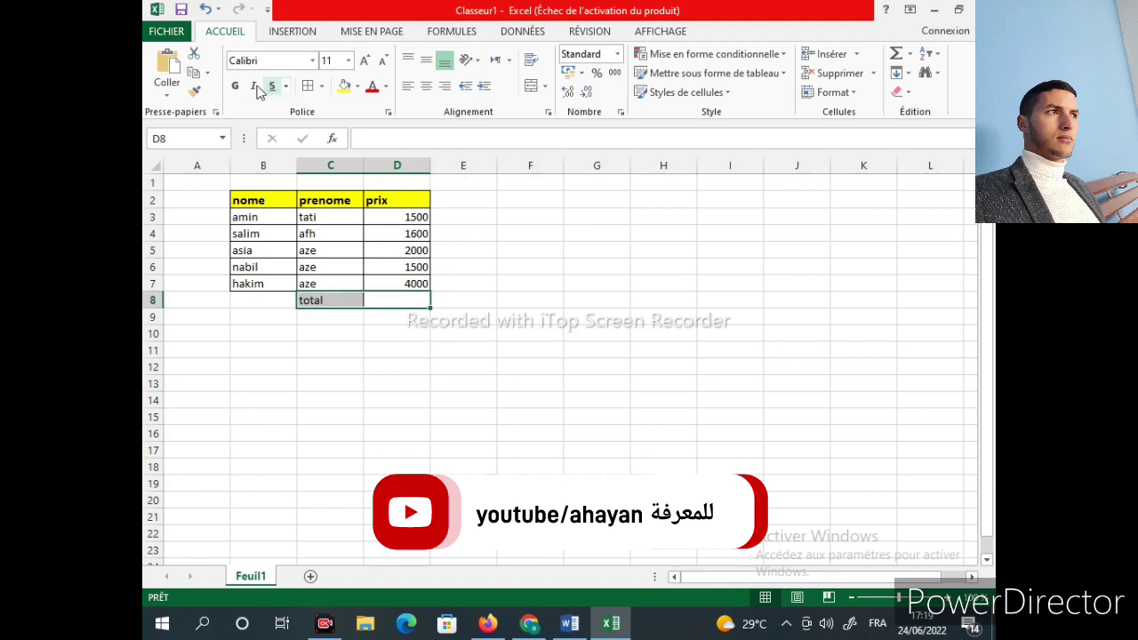
click(359, 86)
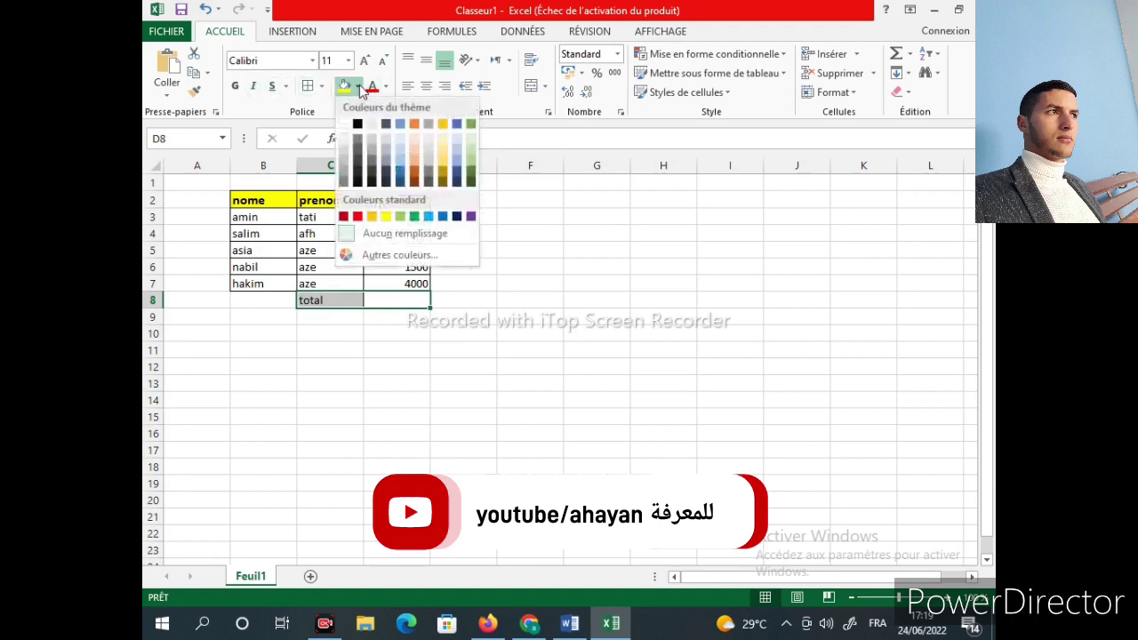
click(346, 160)
click(431, 383)
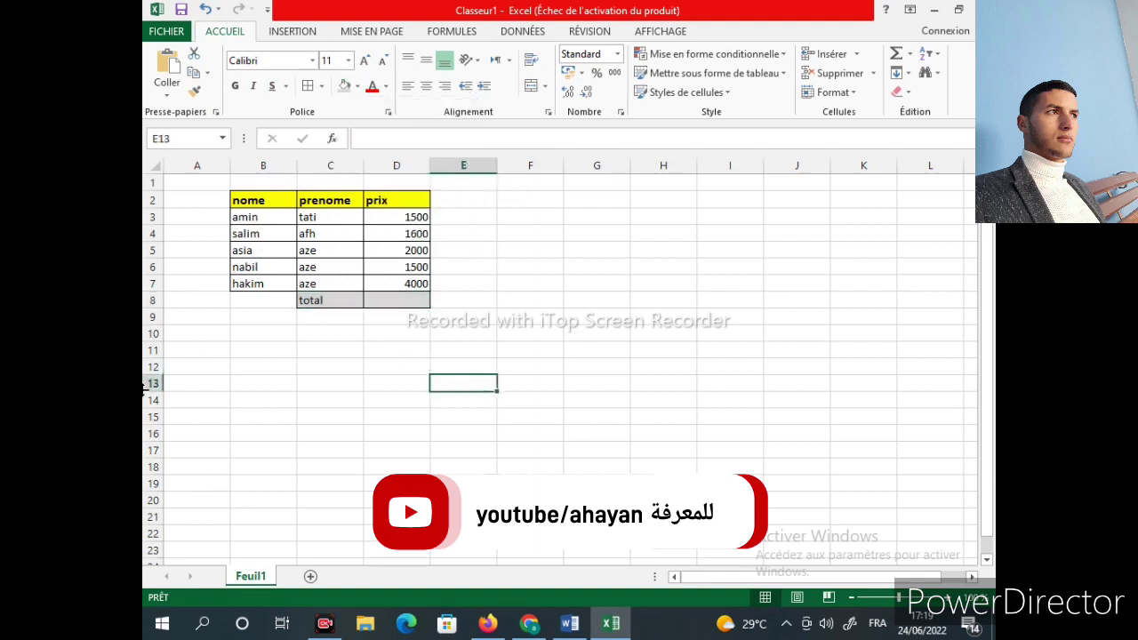